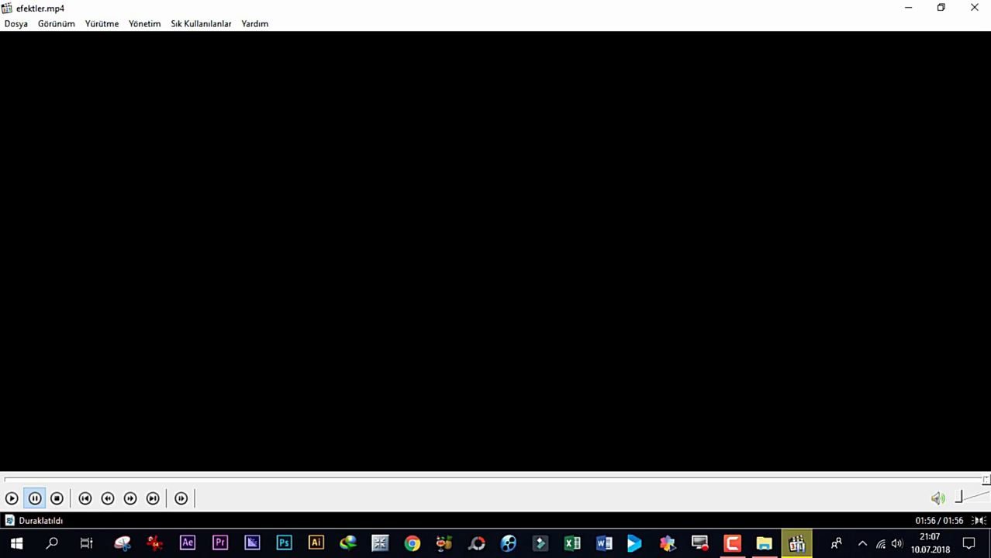
Close the efektler.mp4 video and the DÜĞÜN SLAYTI folder, and open the Pshows styles paketi folder on the desktop
left_click(975, 9)
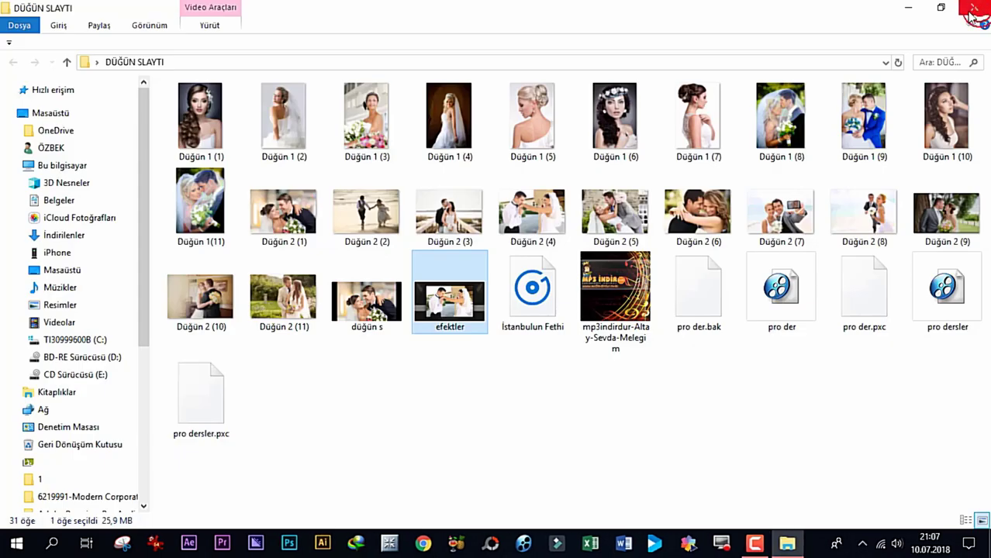
left_click(975, 8)
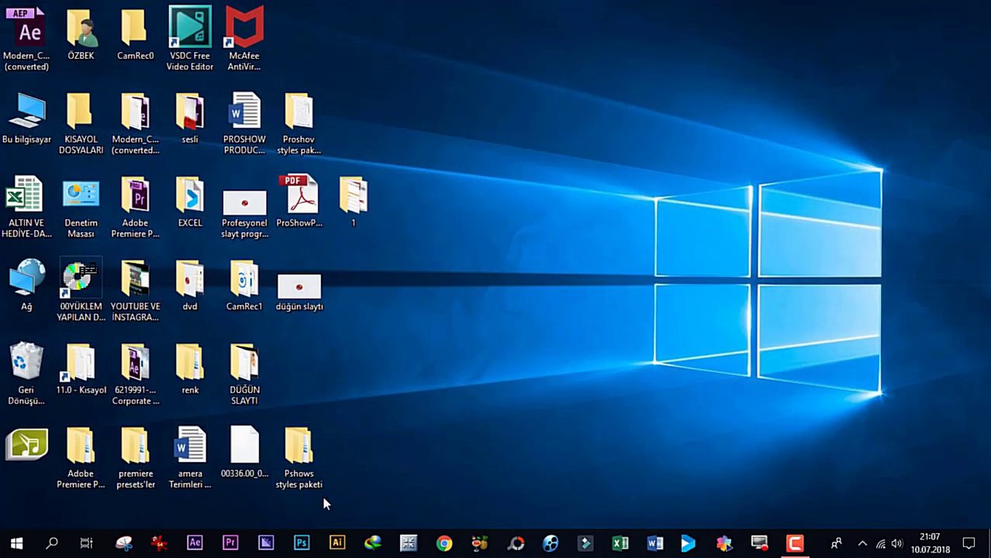
left_click(307, 455)
double_click(305, 453)
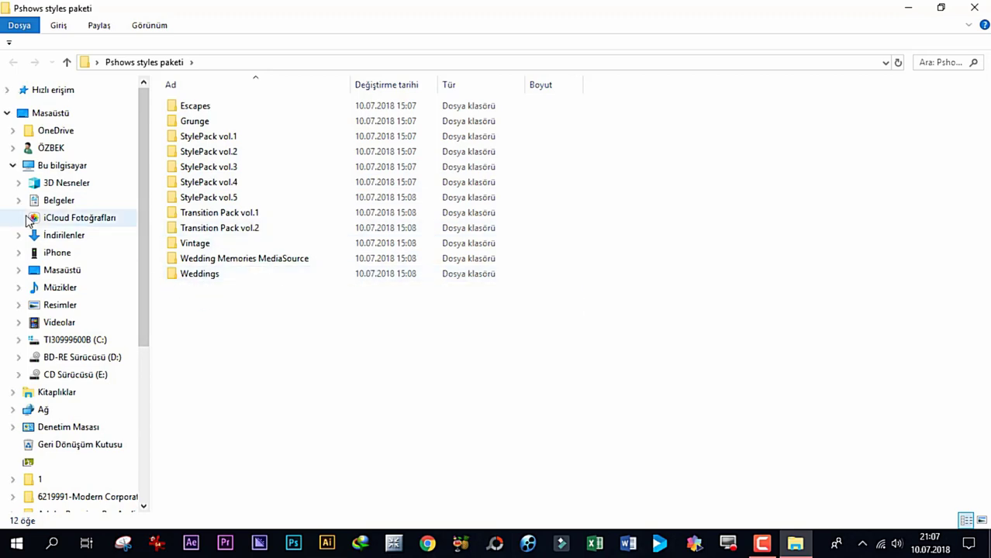
Switch to ProShow Producer, check its version information, and close the information window
left_click(529, 545)
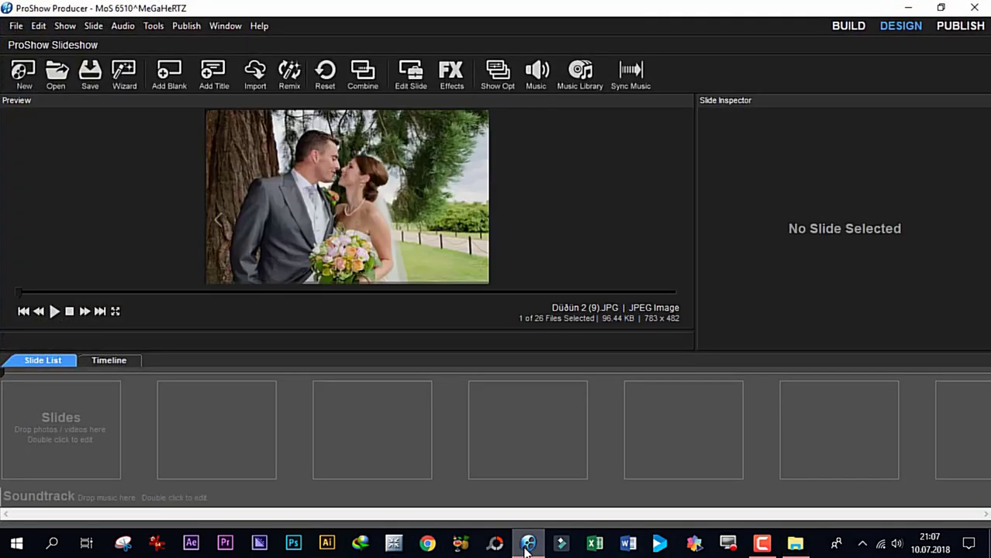
left_click(263, 27)
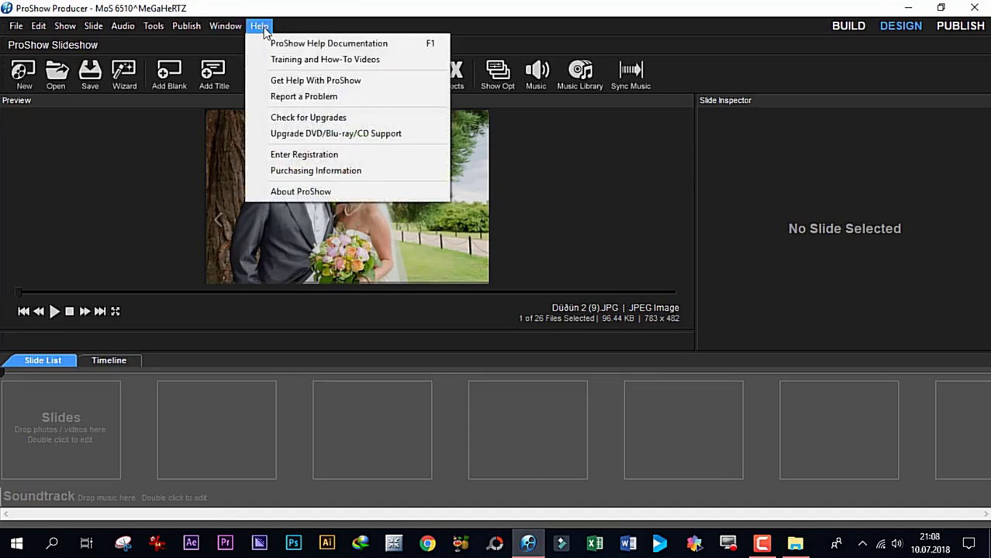
left_click(342, 191)
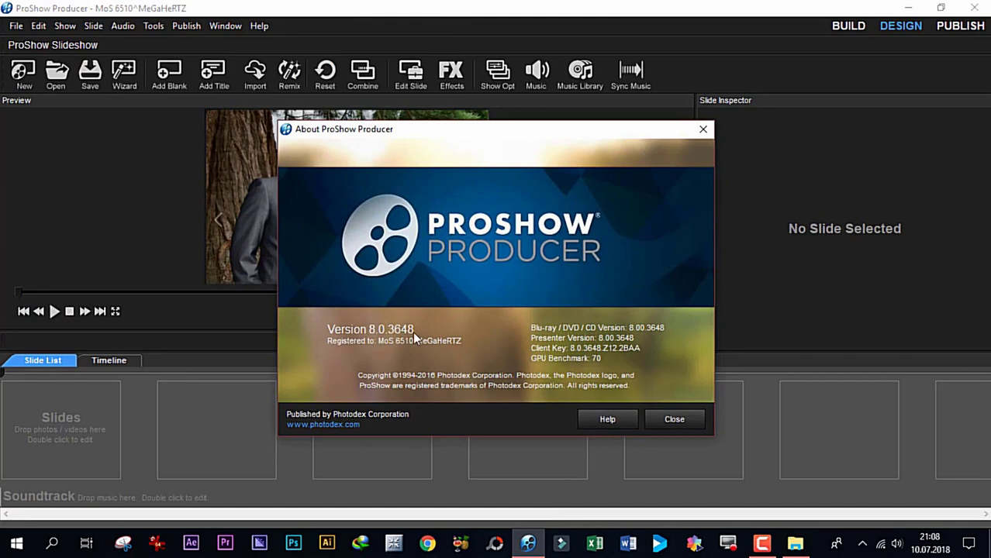
left_click(704, 132)
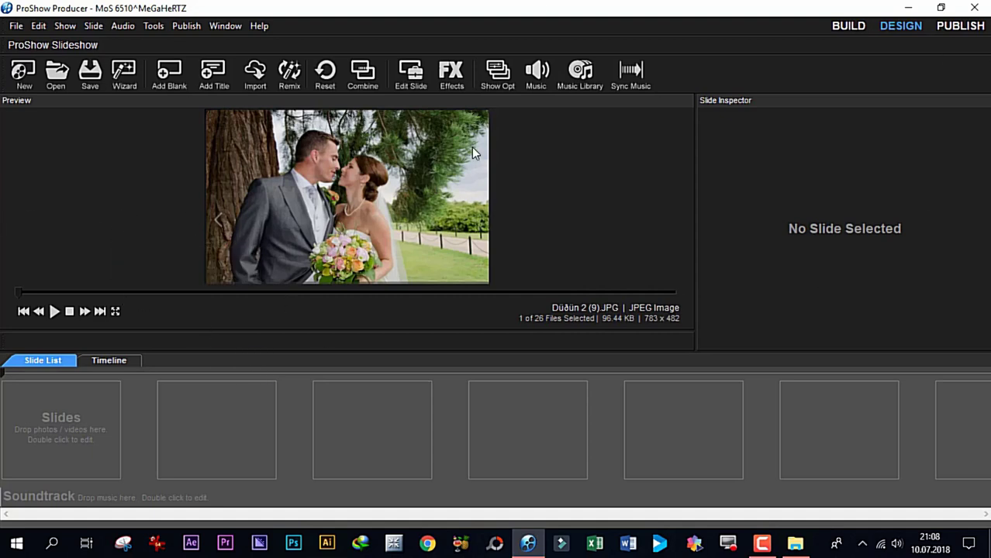
Start adding a slide style in the effects library and browse to the Escapes folder inside Pshows styles paketi on the desktop
left_click(452, 79)
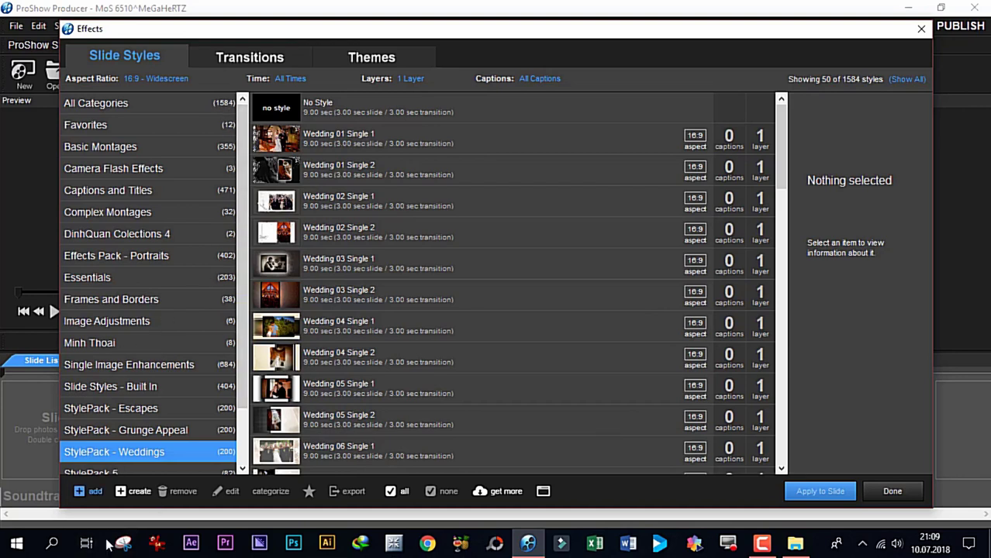
left_click(80, 494)
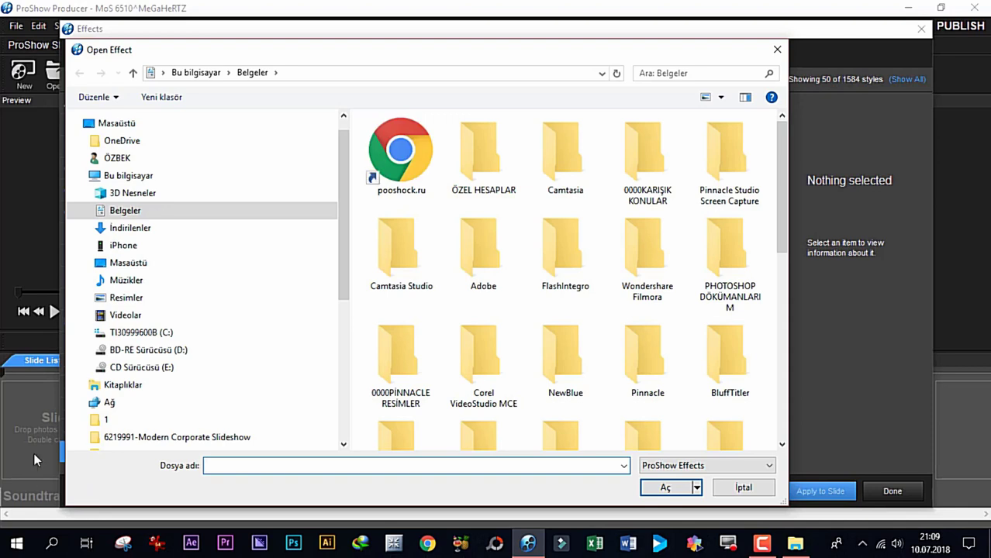
left_click(131, 264)
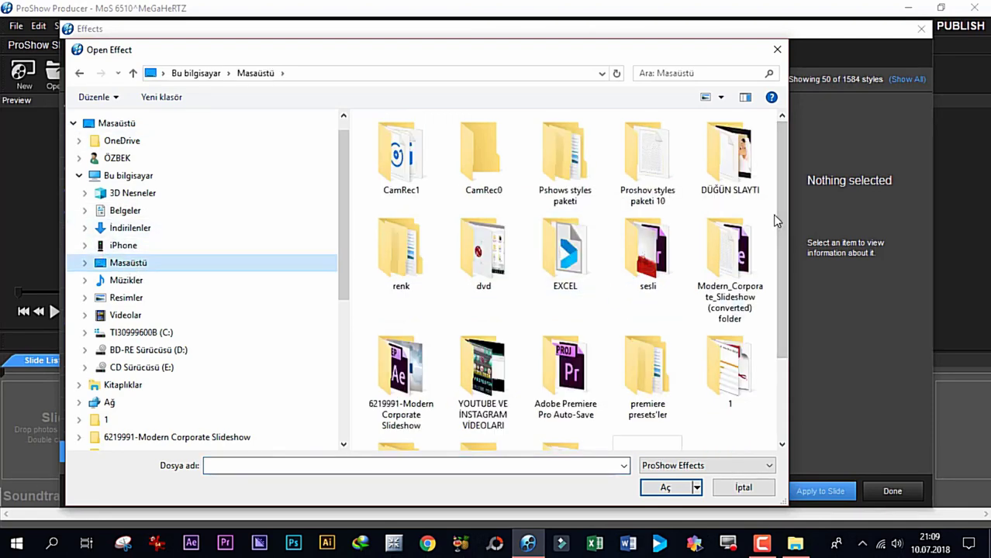
double_click(570, 161)
left_click(398, 141)
double_click(398, 140)
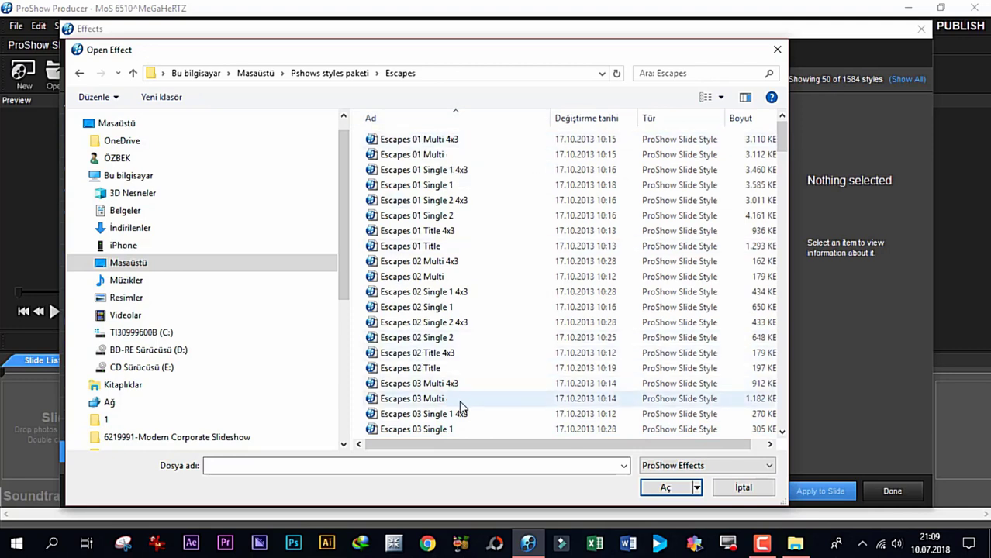
left_click(406, 142)
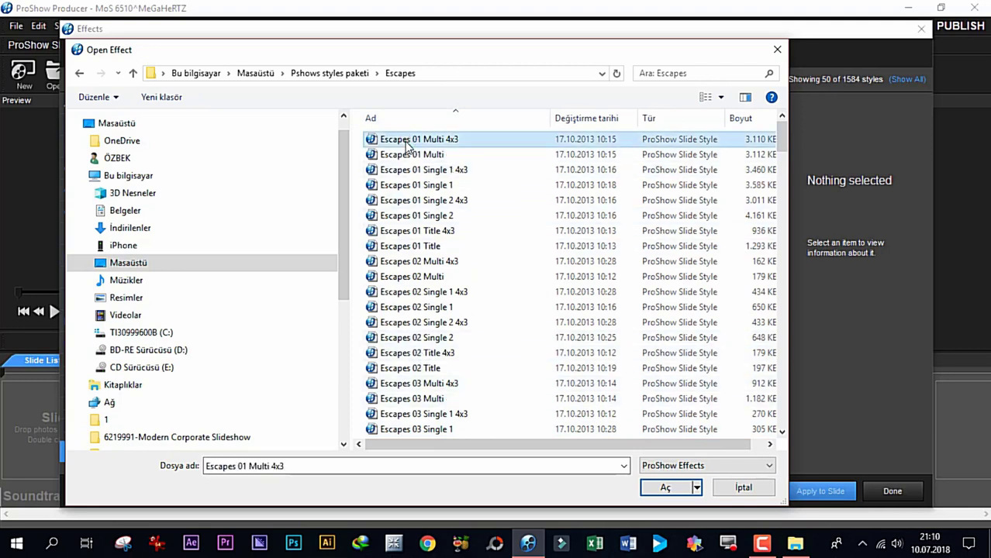
key("ctrl+a")
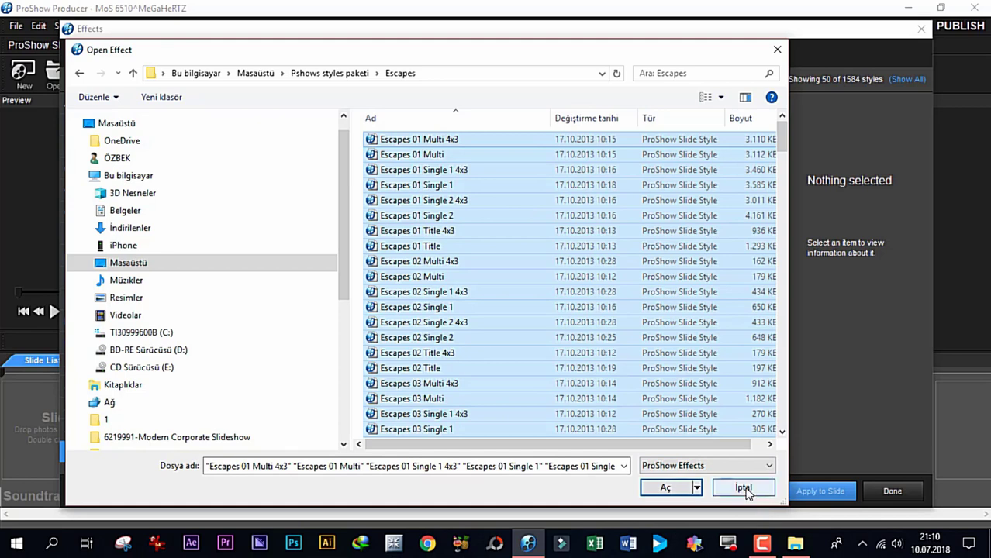
left_click(505, 155)
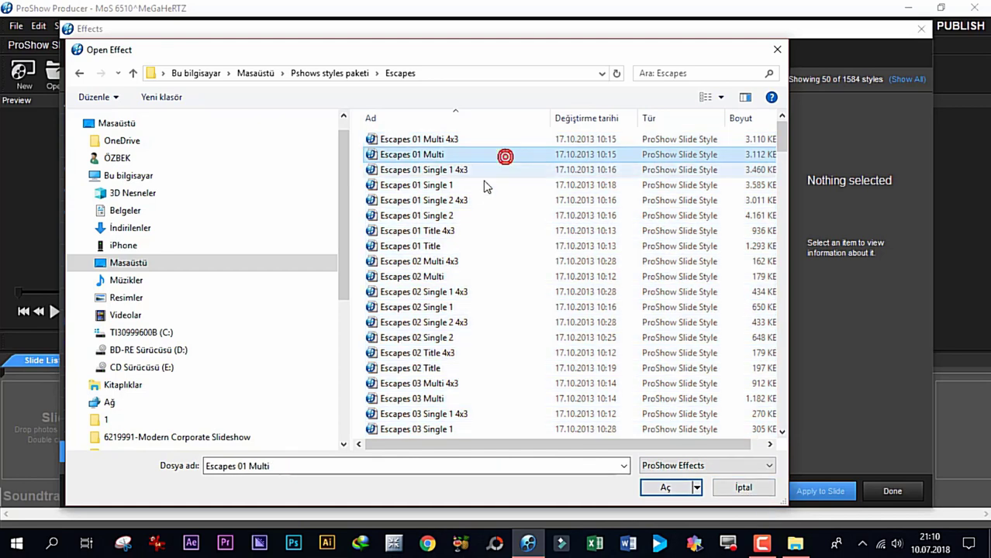
Import the Escapes 02 Multi slide style, replacing the existing style of the same name
left_click(416, 277)
left_click(672, 487)
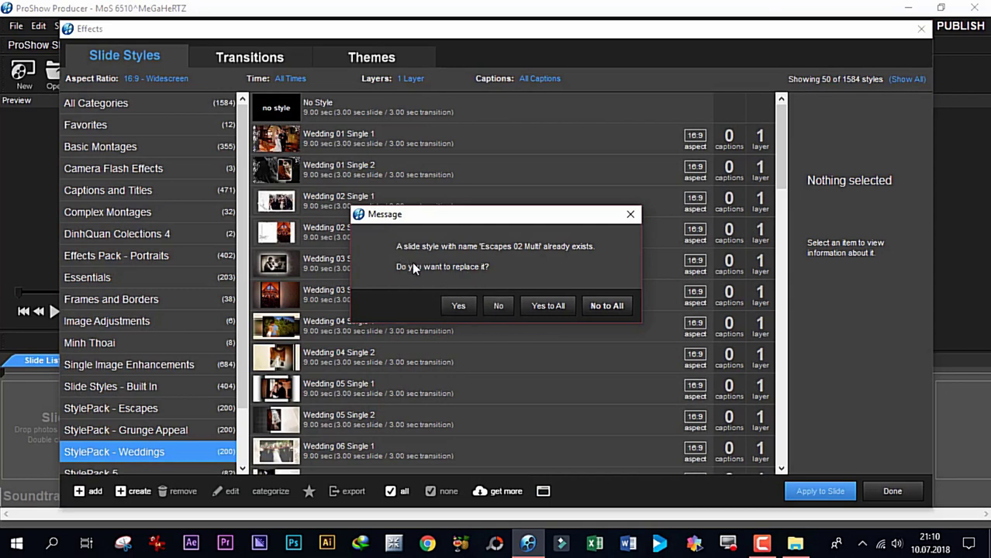
left_click(459, 306)
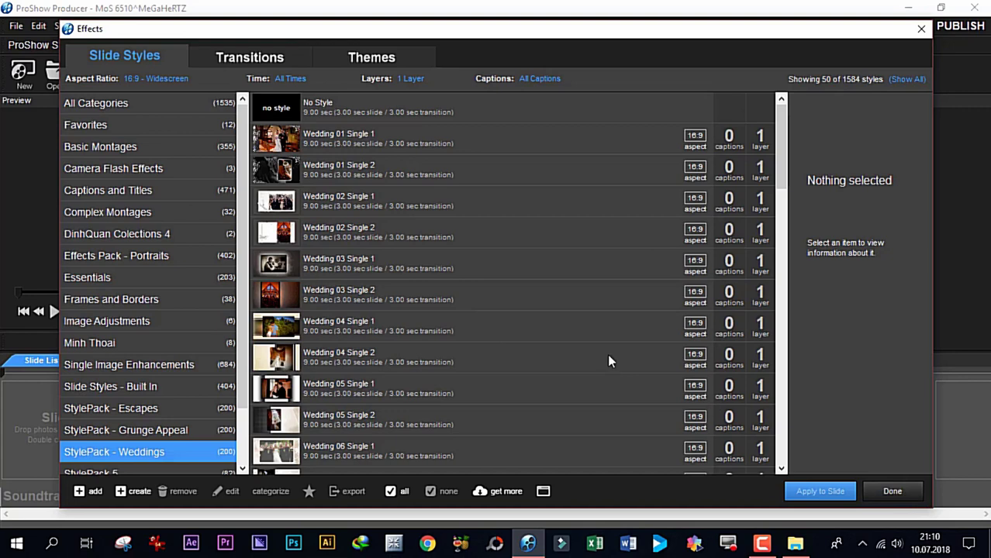
Look through the Favorites and Basic Montages slide style categories and close the effects library
scroll(331, 263, "down", 4)
left_click(89, 133)
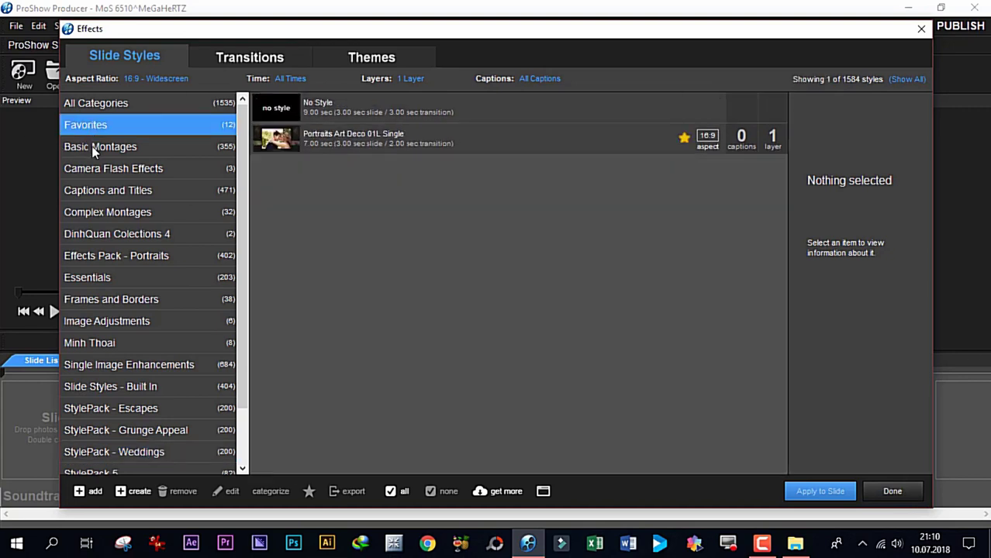
left_click(93, 149)
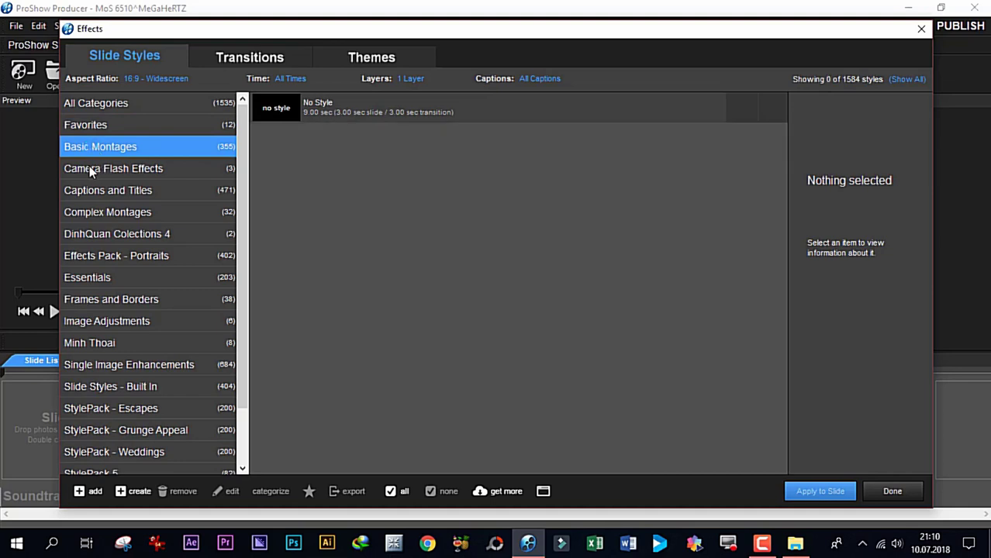
left_click(891, 492)
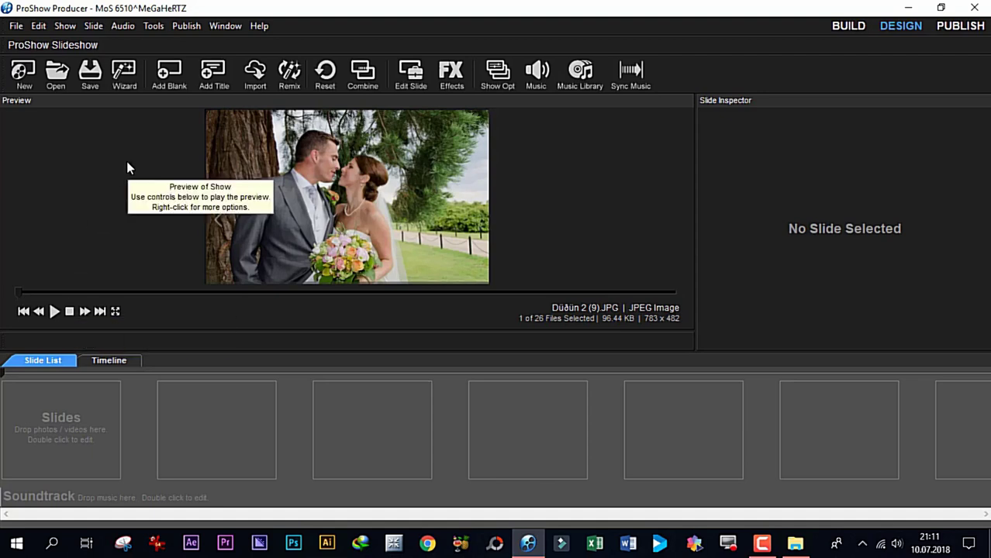
left_click(153, 27)
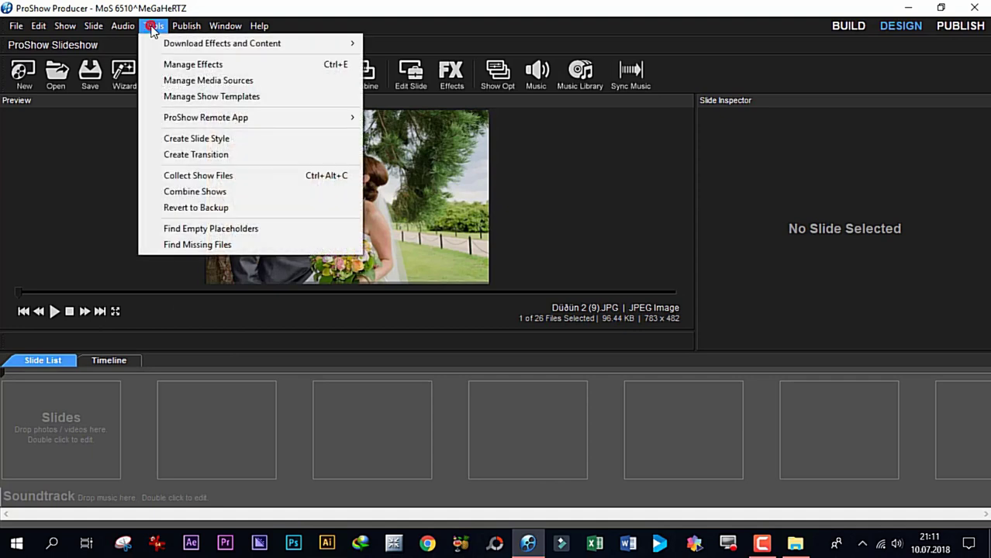
mouse_move(186, 52)
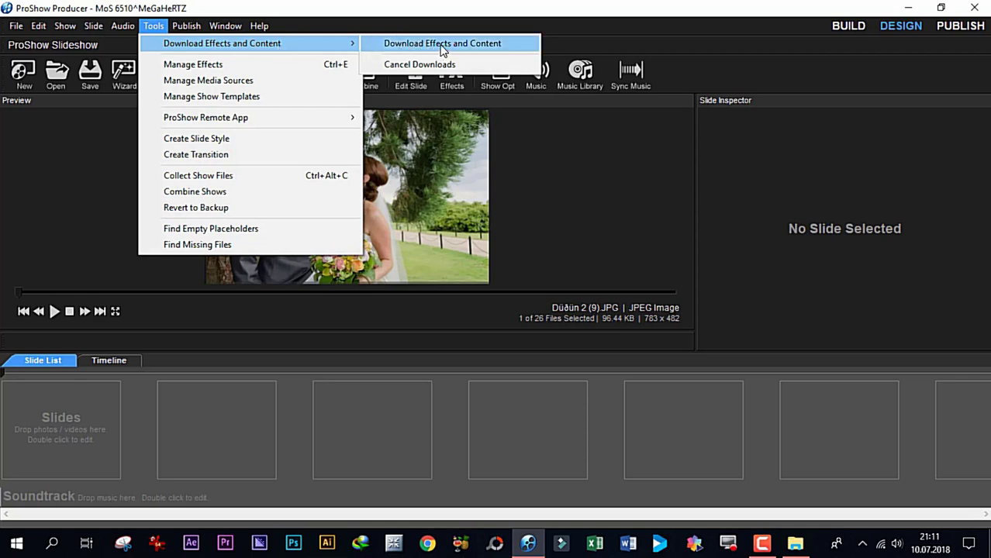
left_click(493, 45)
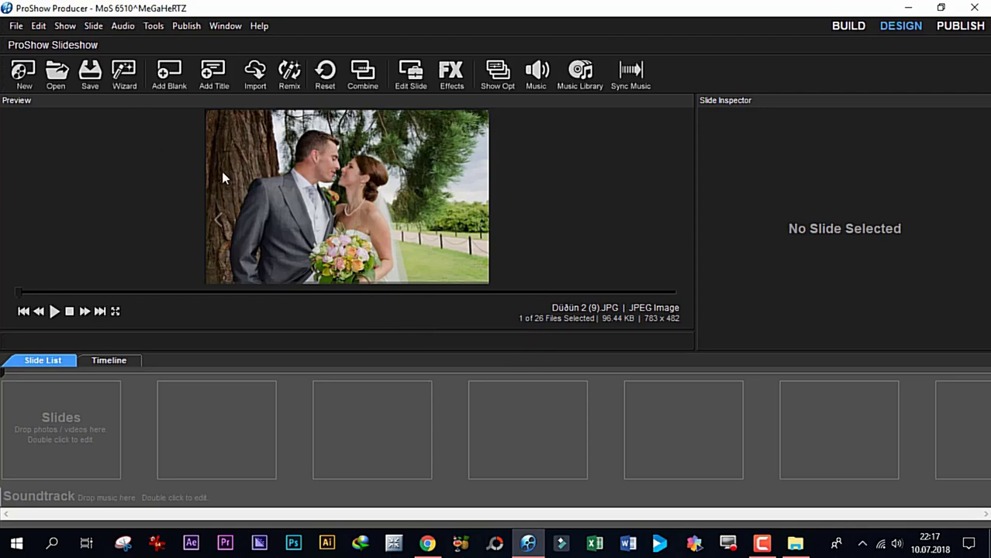
Download and install the Pawsitively Purrfect Effects package from the downloadable effects and content list
left_click(154, 26)
mouse_move(199, 46)
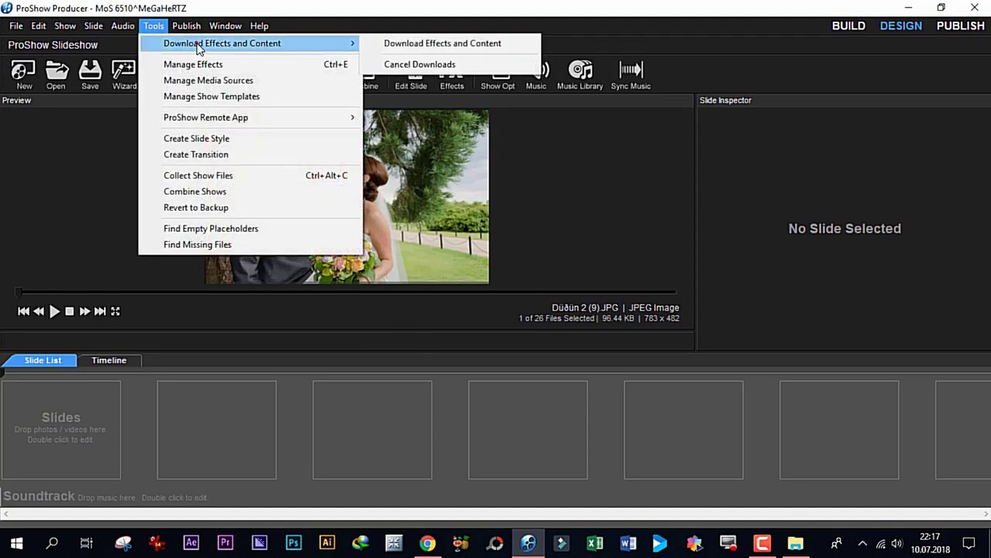
left_click(450, 45)
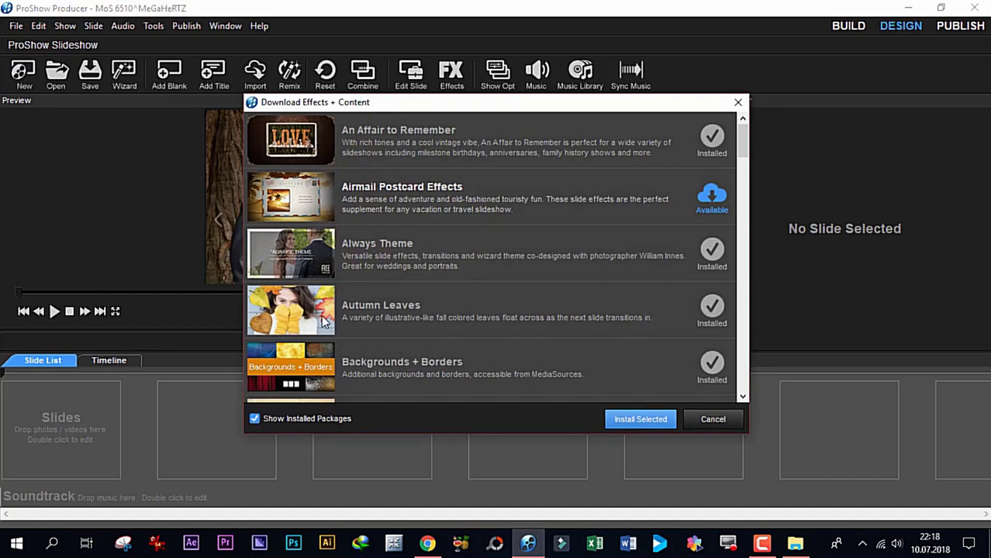
left_click_drag(741, 127, 743, 324)
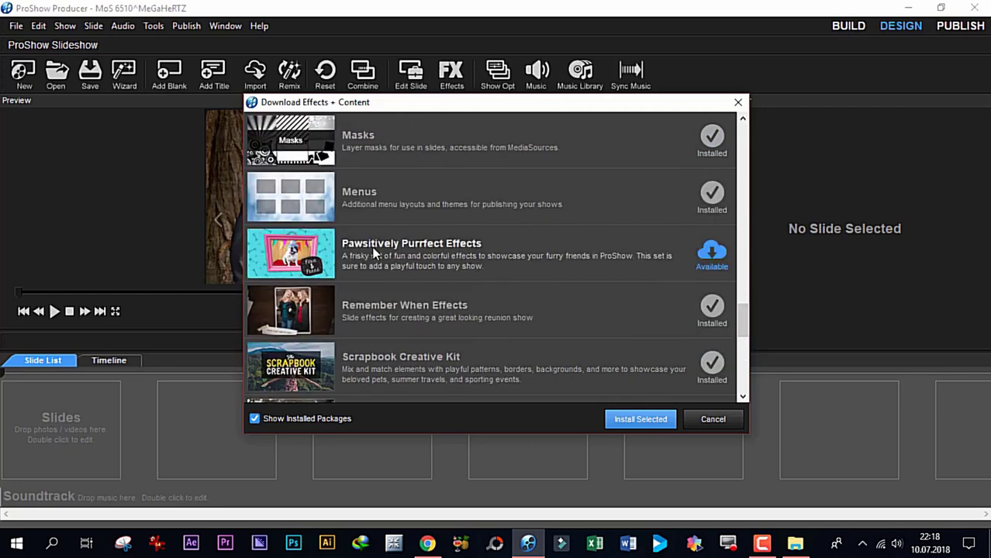
left_click(425, 256)
left_click(628, 420)
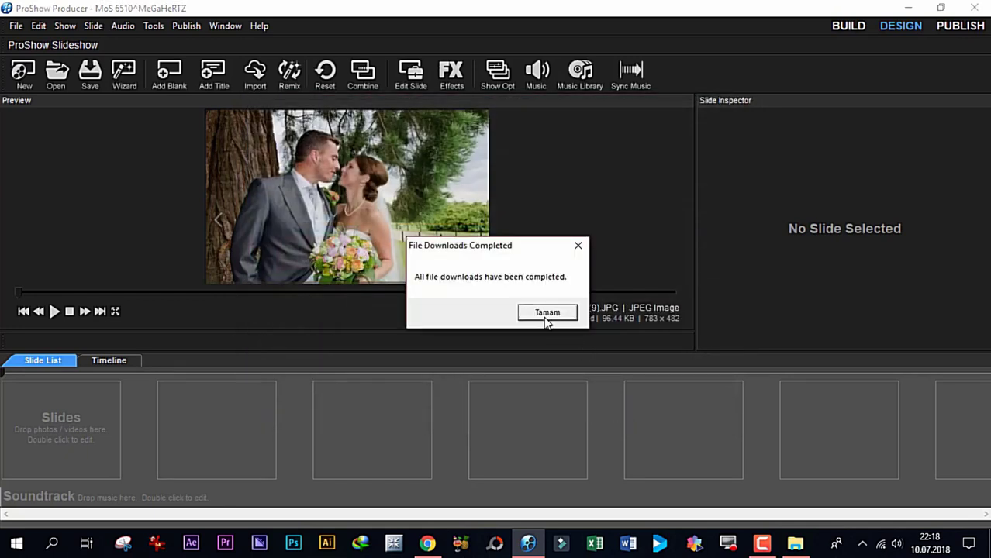
left_click(545, 317)
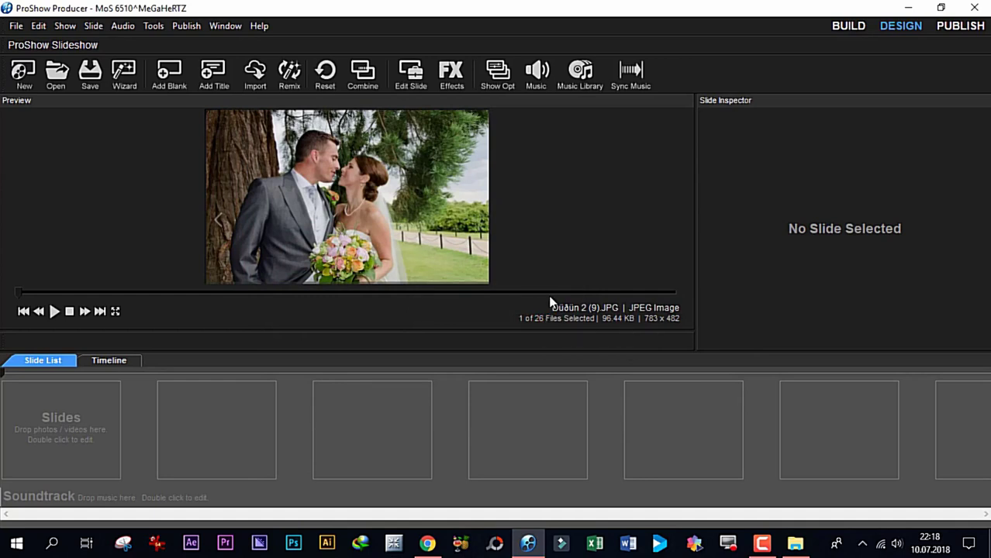
Reopen the downloadable effects and content list, look through the packages, and close it without installing anything
left_click(153, 26)
mouse_move(166, 48)
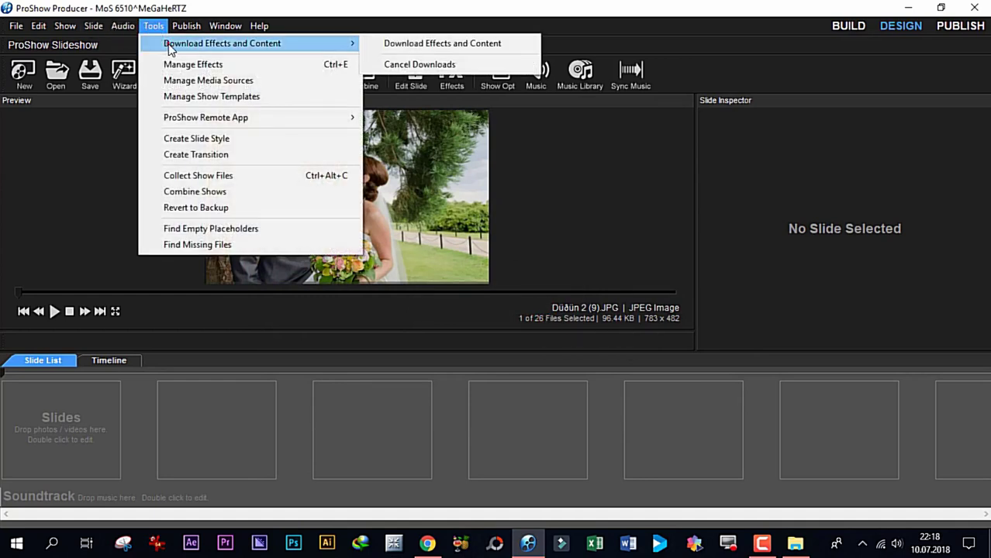
left_click(395, 45)
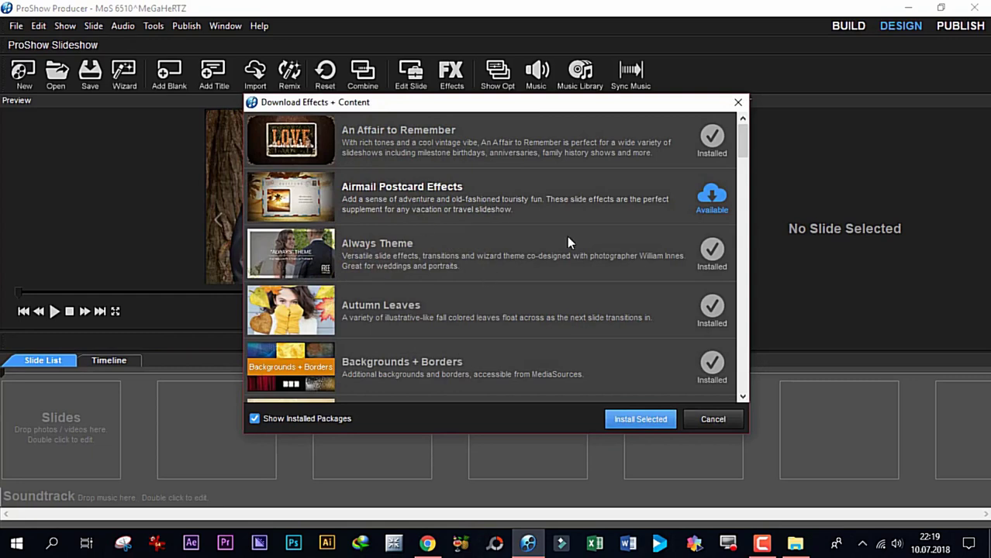
left_click_drag(743, 130, 742, 165)
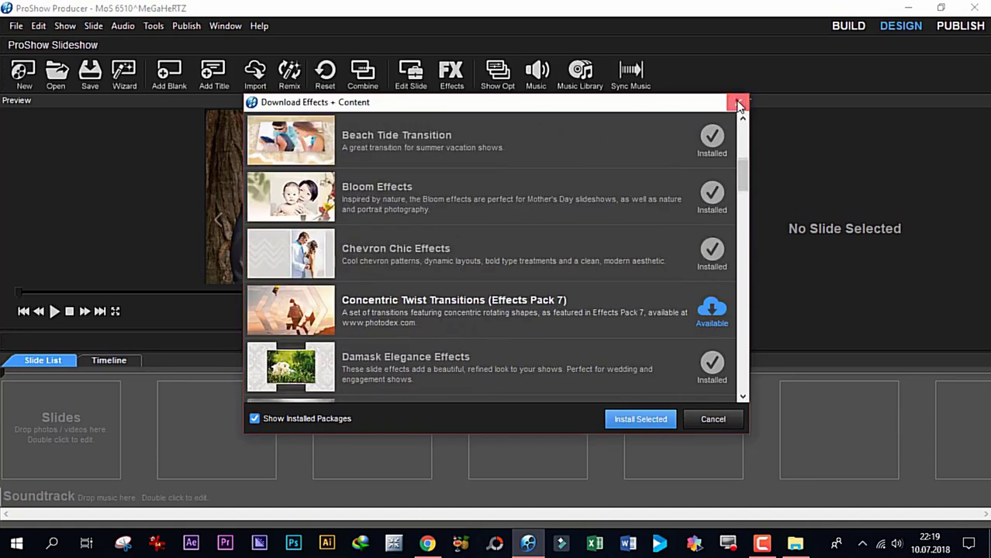
left_click(738, 102)
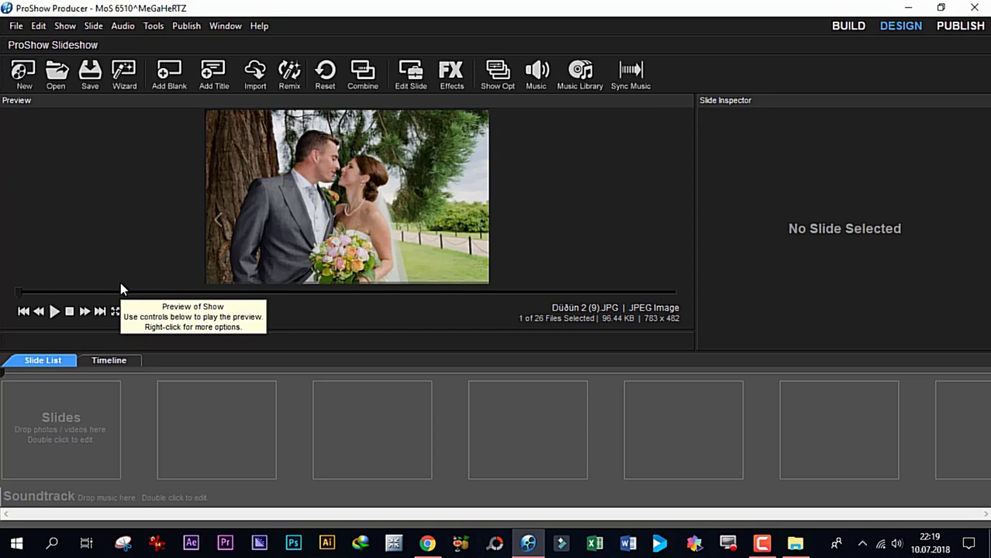
In the Build workspace, add the photos Düðün 2 (11), Düðün 2 (4) and Düðün 2 (6) as slides 1 to 3
left_click(848, 28)
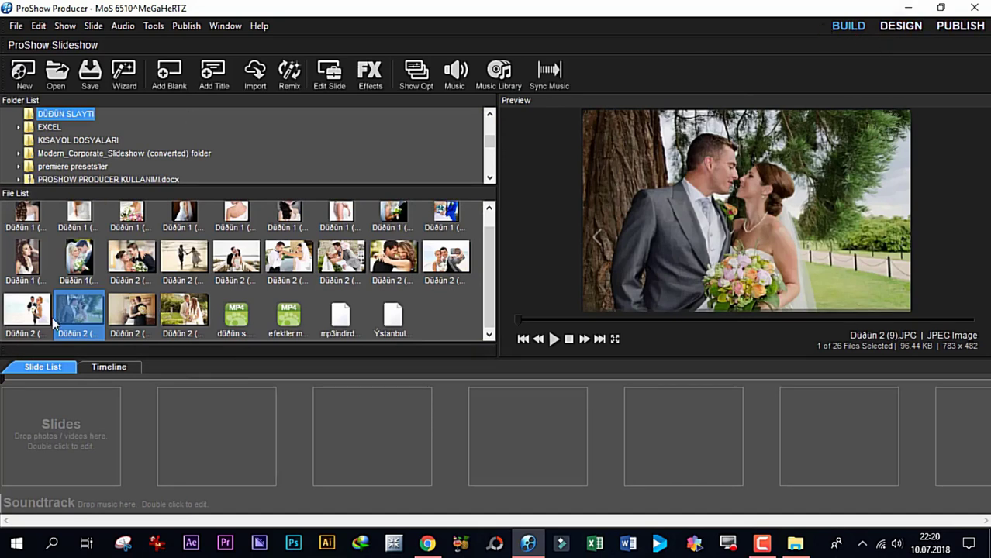
left_click(189, 318)
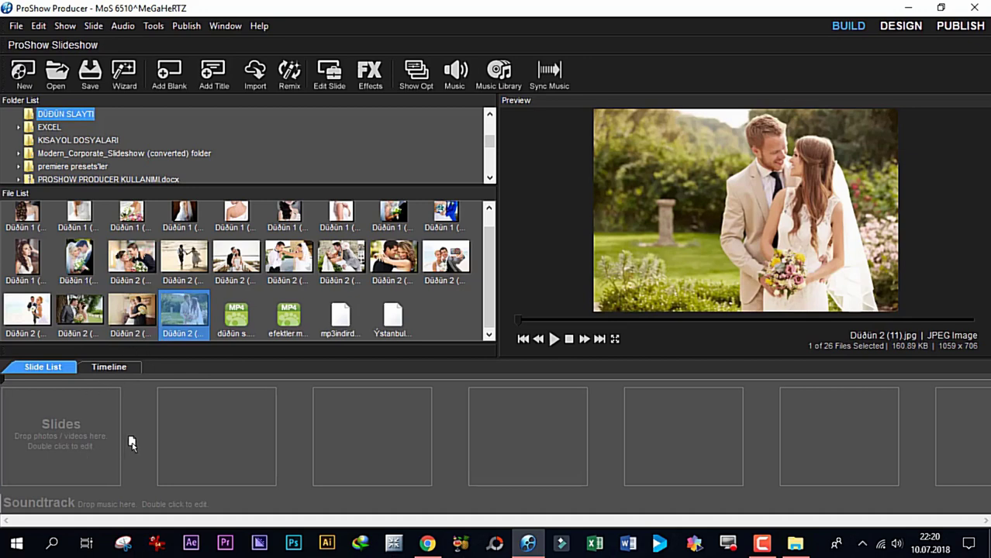
left_click_drag(132, 442, 93, 434)
left_click_drag(293, 263, 194, 434)
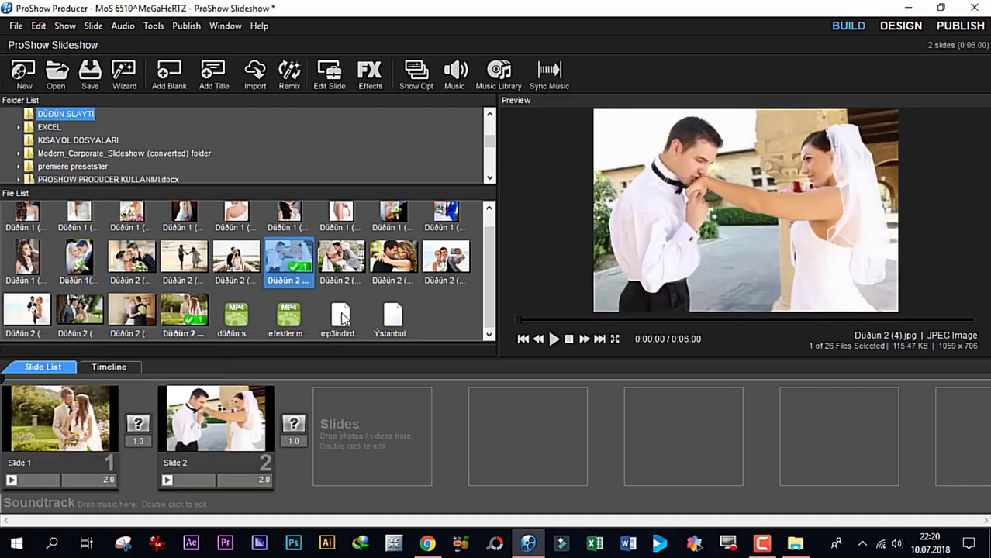
left_click_drag(393, 260, 312, 443)
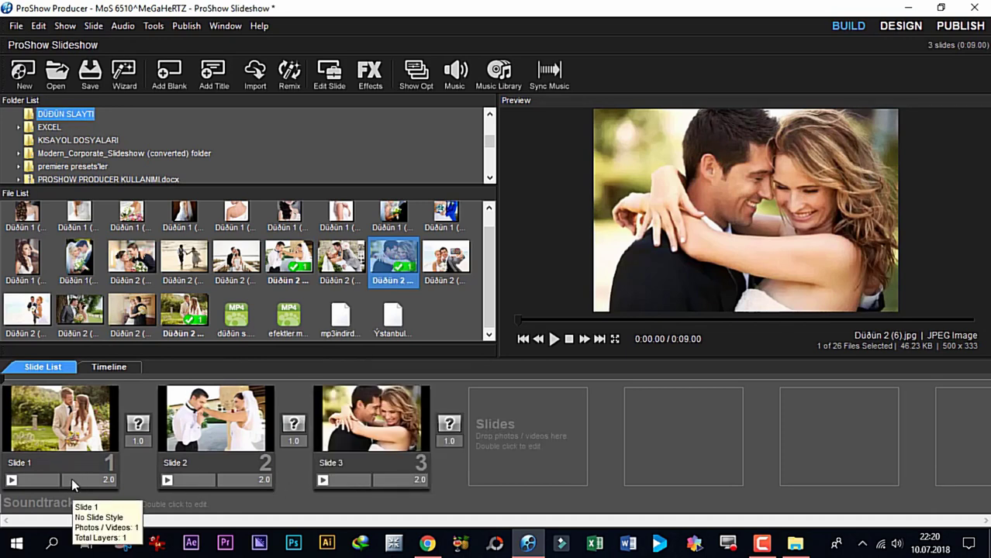
Try the Portraits Art Deco 01L Single style from Favorites on slide 1 and play the show preview
left_click(63, 438)
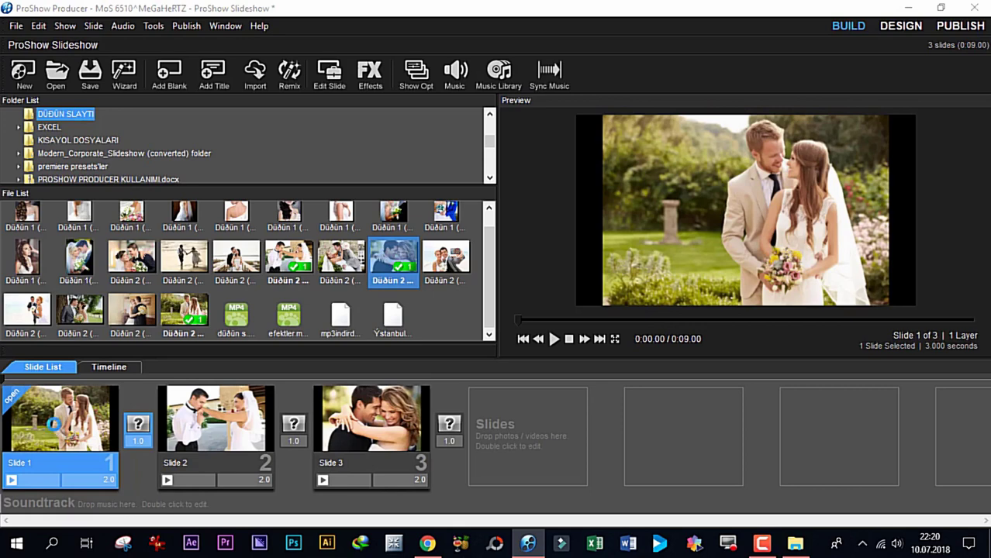
double_click(52, 423)
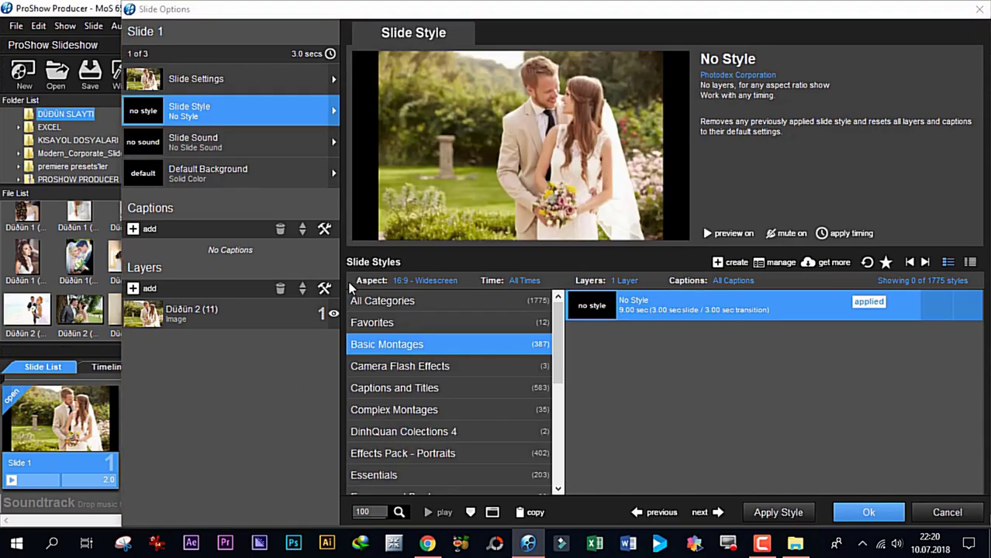
left_click(415, 387)
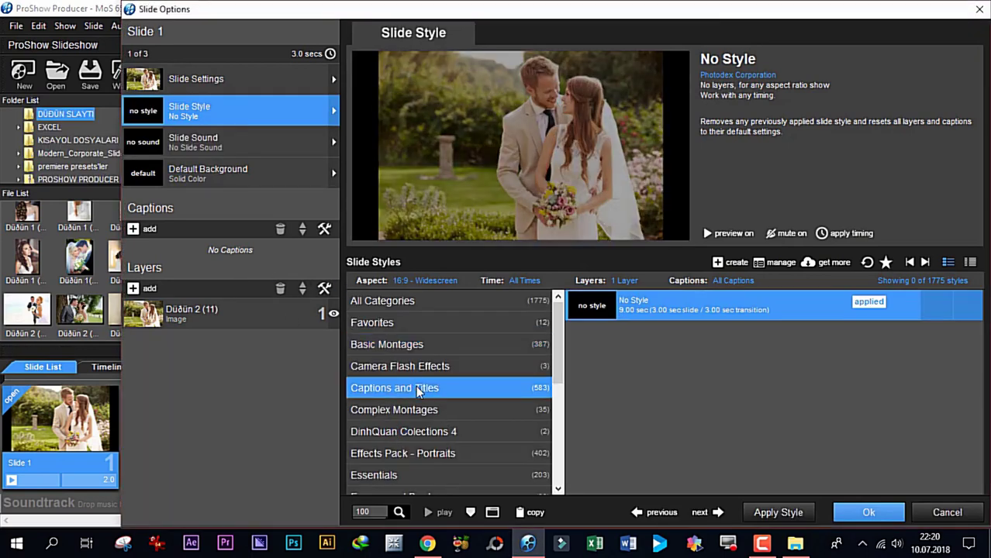
left_click(410, 365)
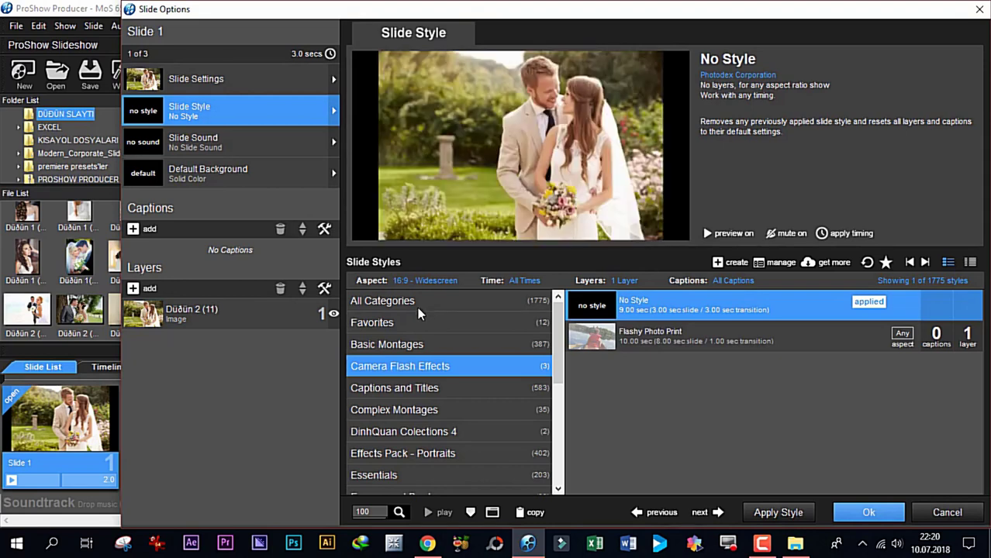
left_click(381, 323)
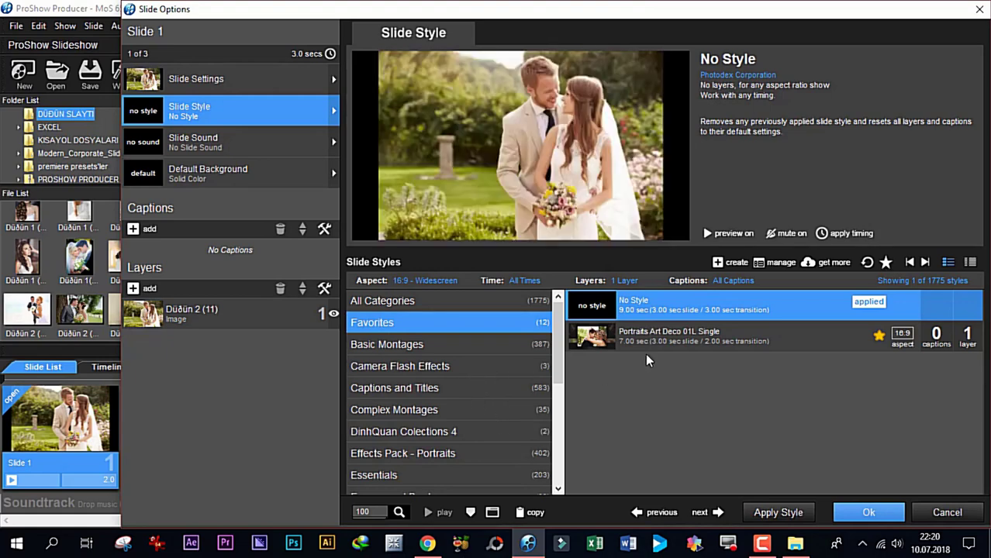
left_click(646, 347)
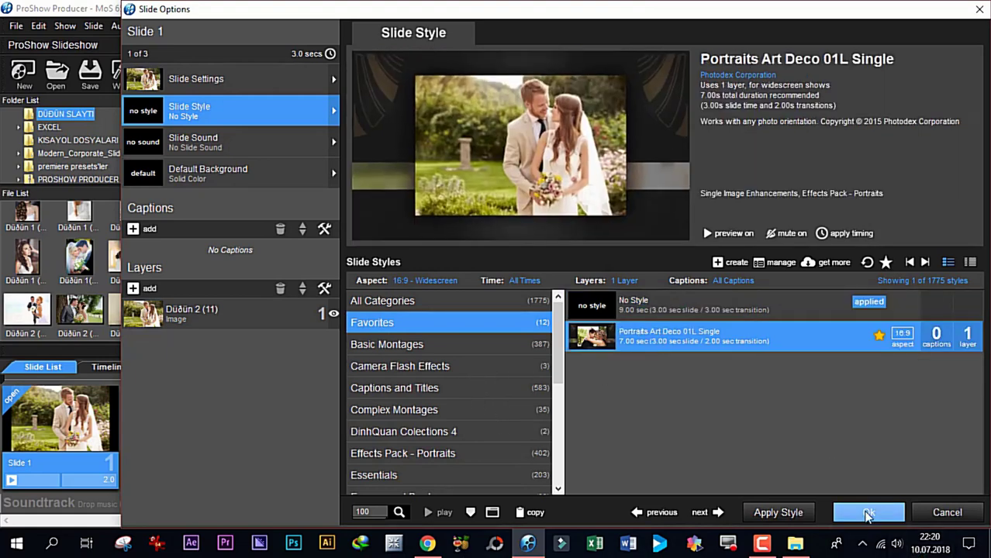
left_click(868, 514)
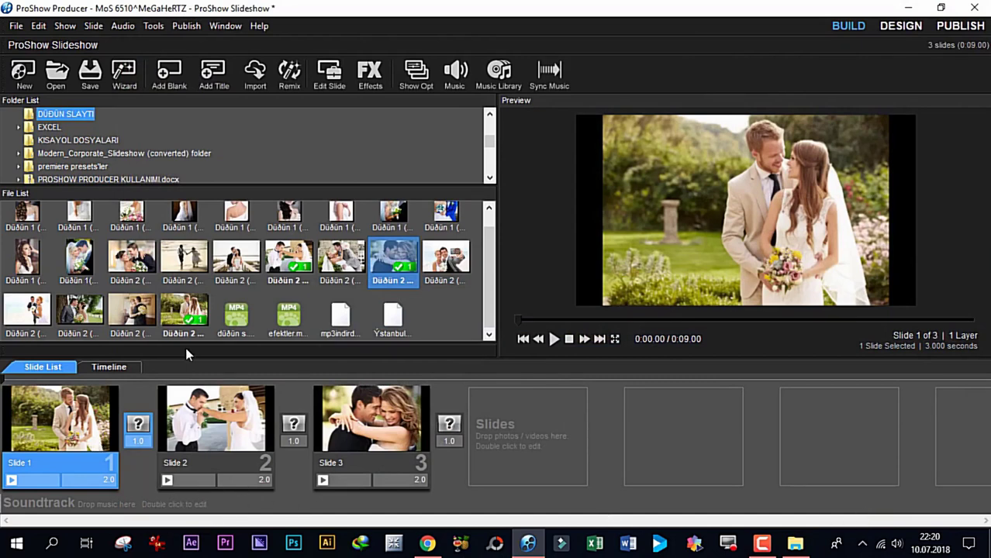
left_click(555, 339)
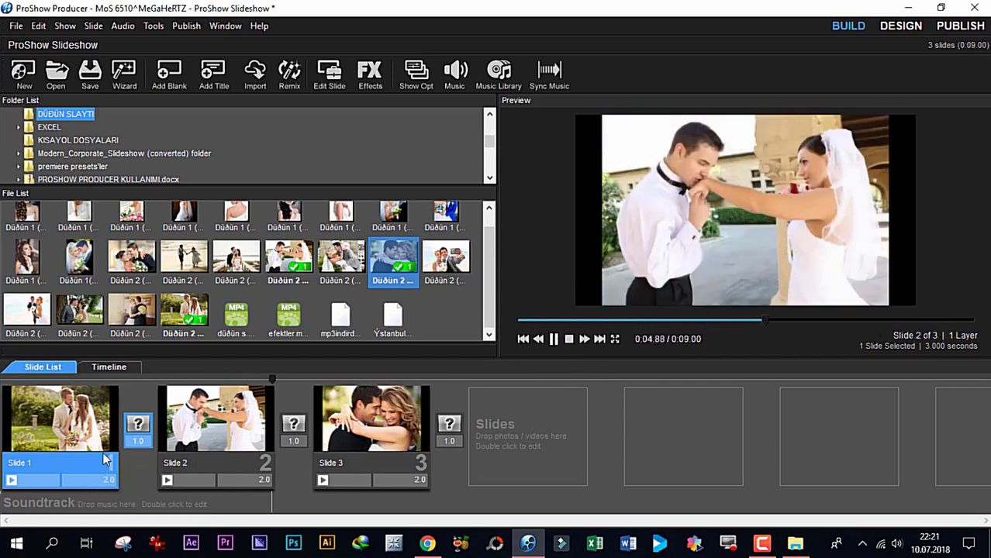
left_click(70, 416)
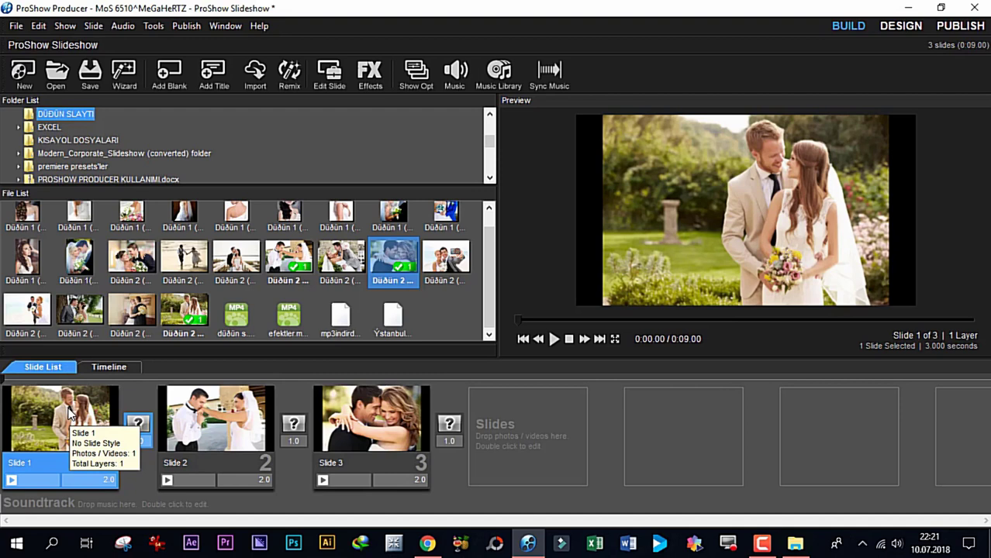
Reopen slide 1's style options and list the Complex Montages styles with any number of layers
left_click(62, 417)
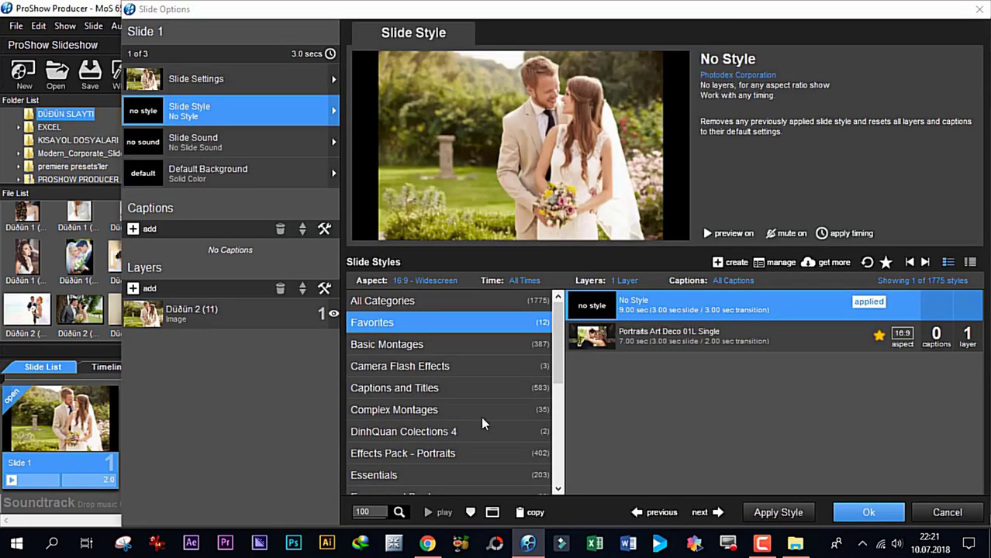
left_click(413, 405)
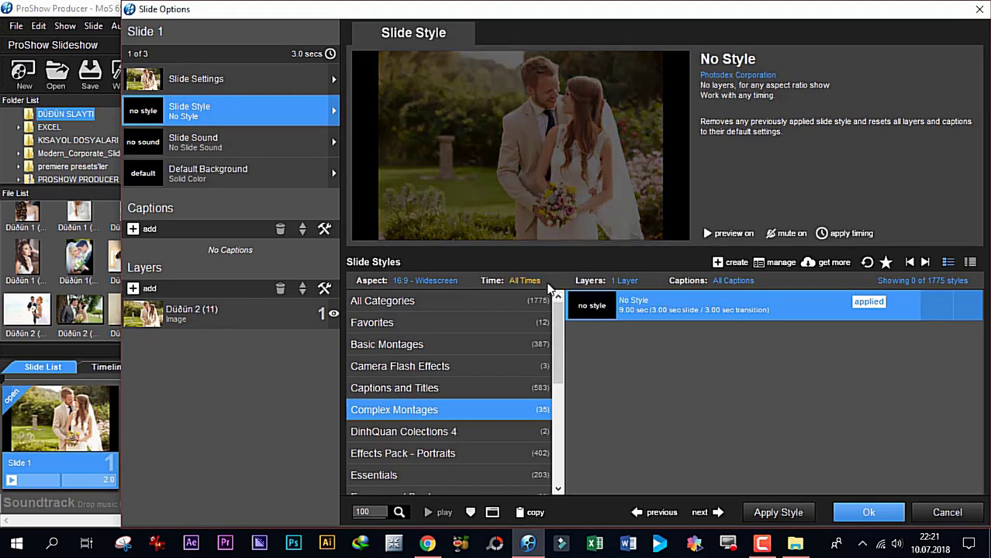
left_click(630, 281)
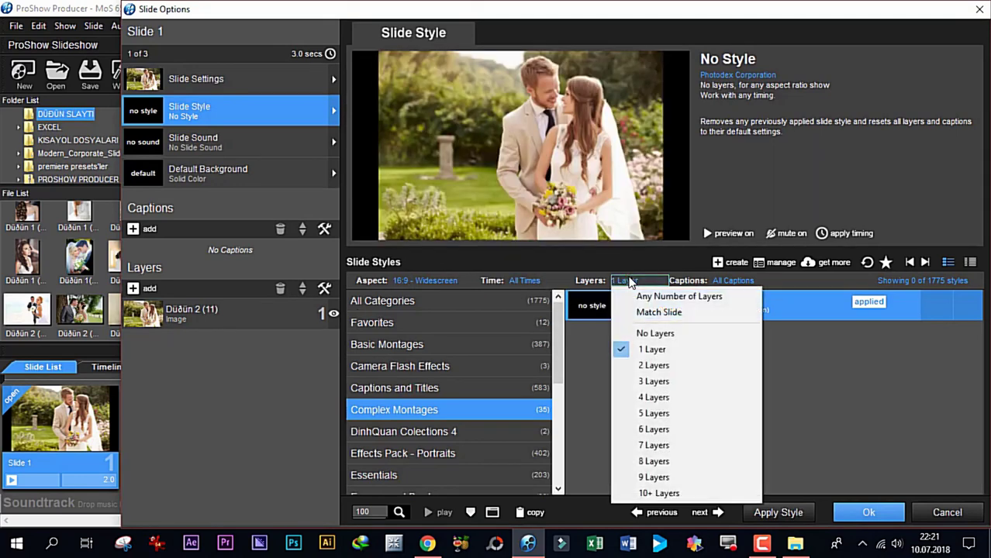
left_click(649, 296)
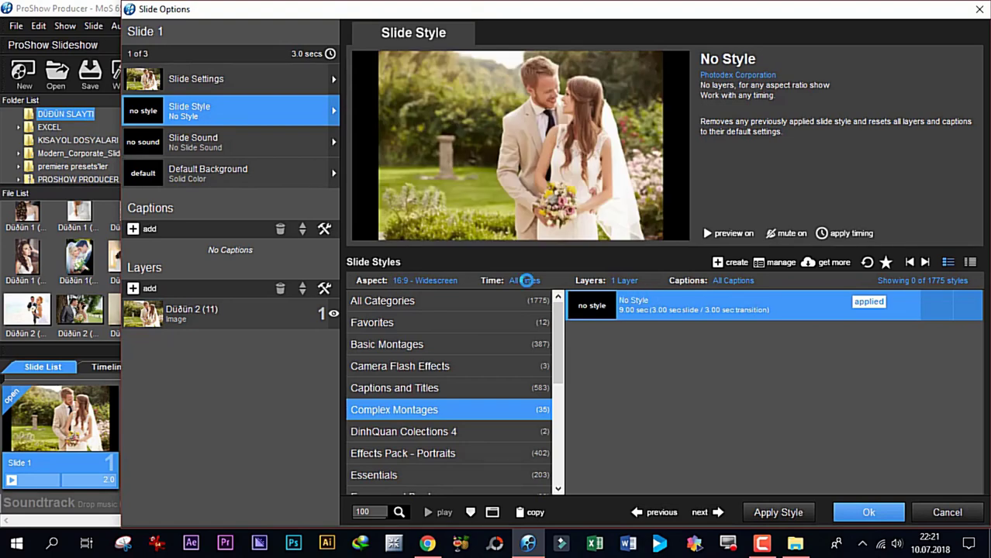
scroll(499, 375, "down", 3)
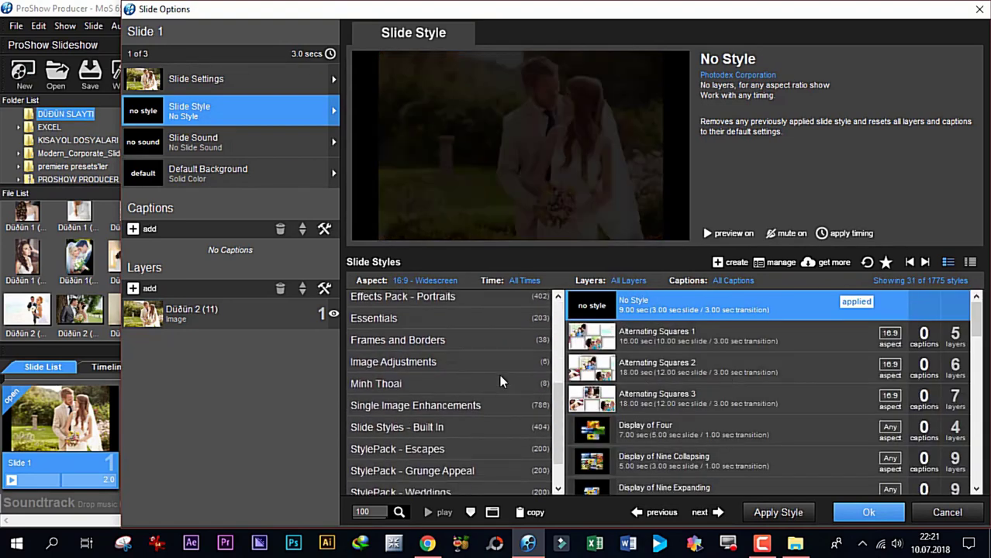
scroll(706, 409, "down", 1)
scroll(707, 399, "down", 6)
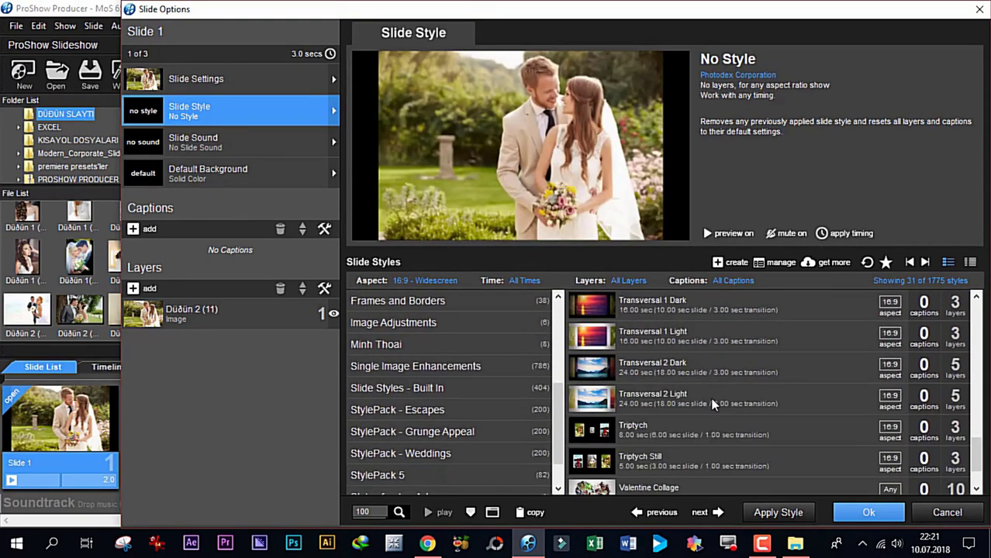
Apply the Transversal 1 Light style to slide 1, close the slide options and play the show preview
left_click(680, 342)
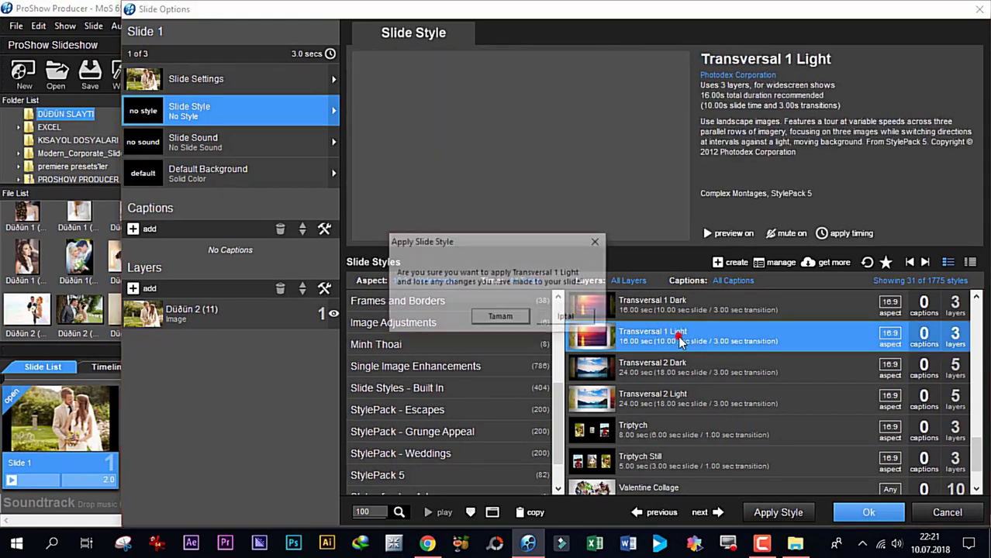
left_click(509, 321)
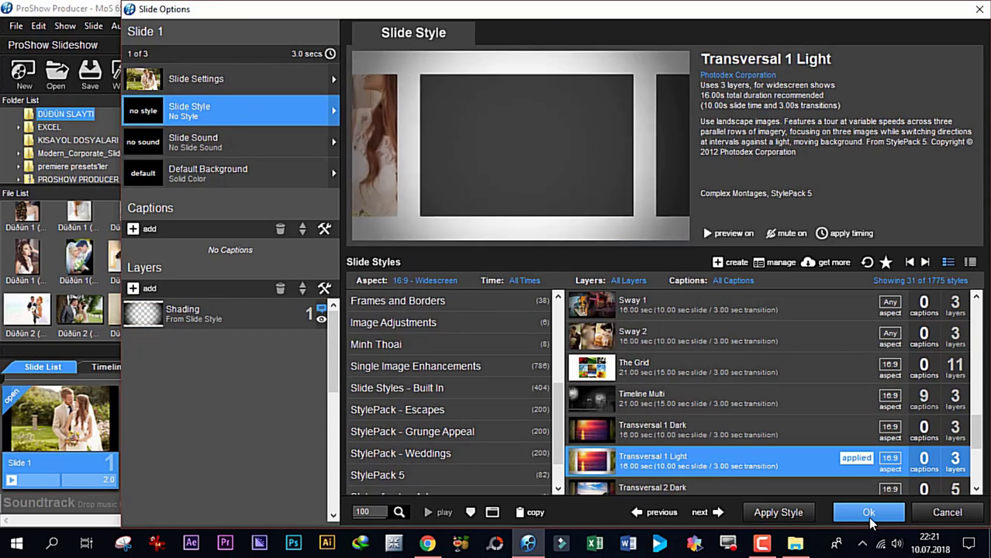
left_click(799, 515)
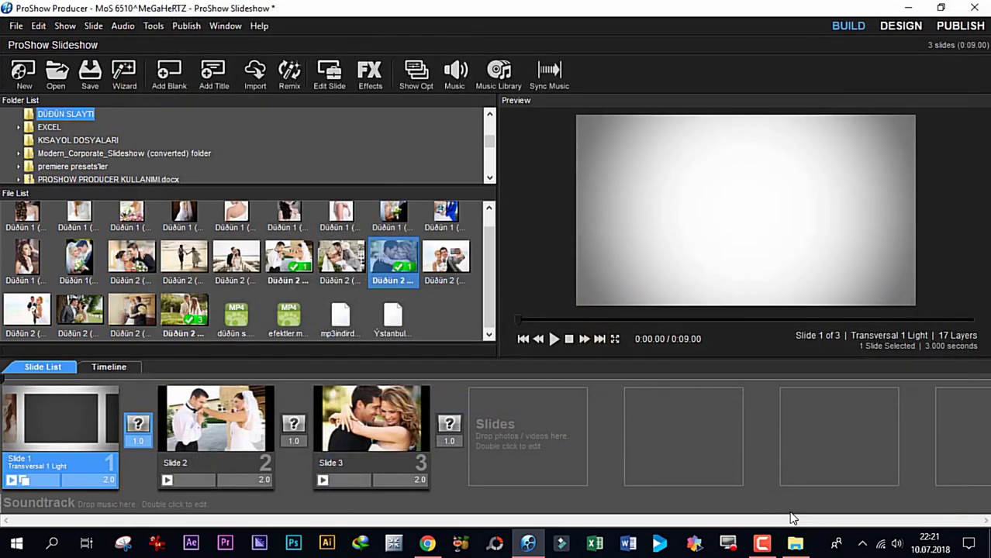
left_click(556, 339)
Start the ProShow Wizard without saving the current show and choose the Wedding Trendy theme for the new show
left_click(124, 74)
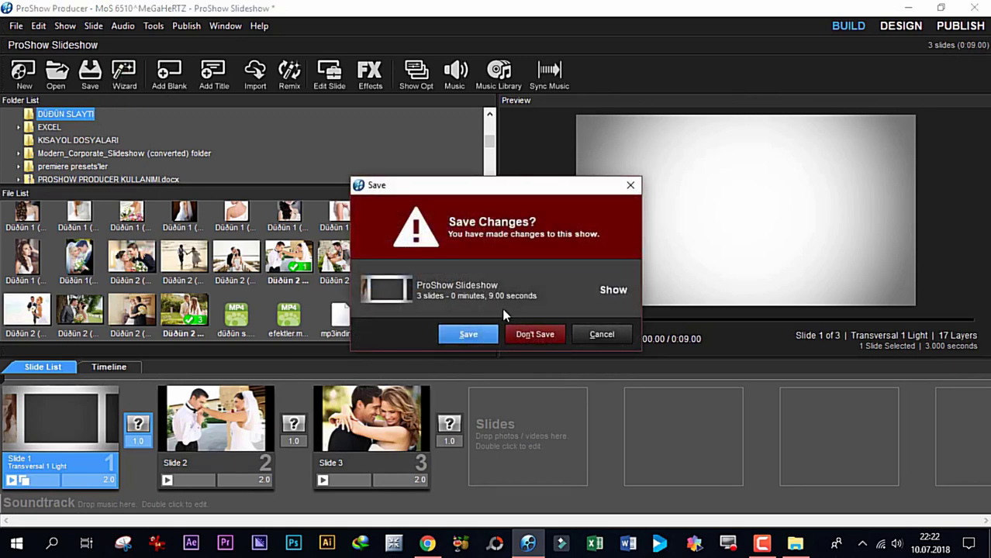
left_click(532, 333)
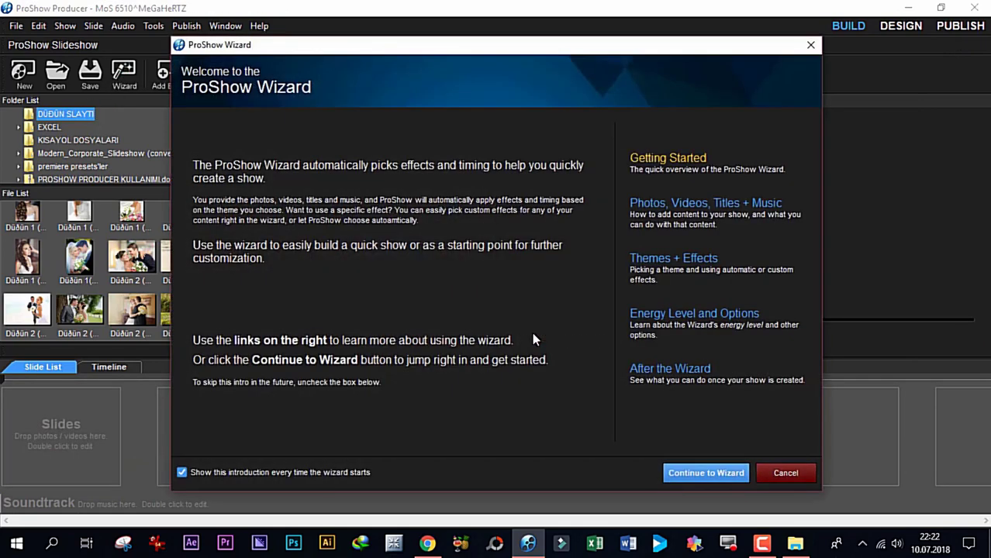
left_click(715, 475)
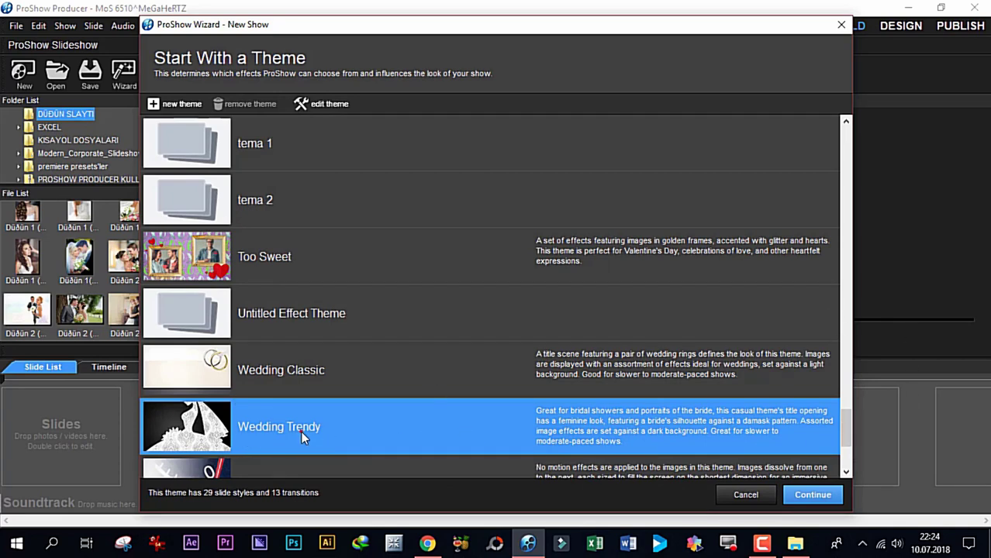
left_click(819, 499)
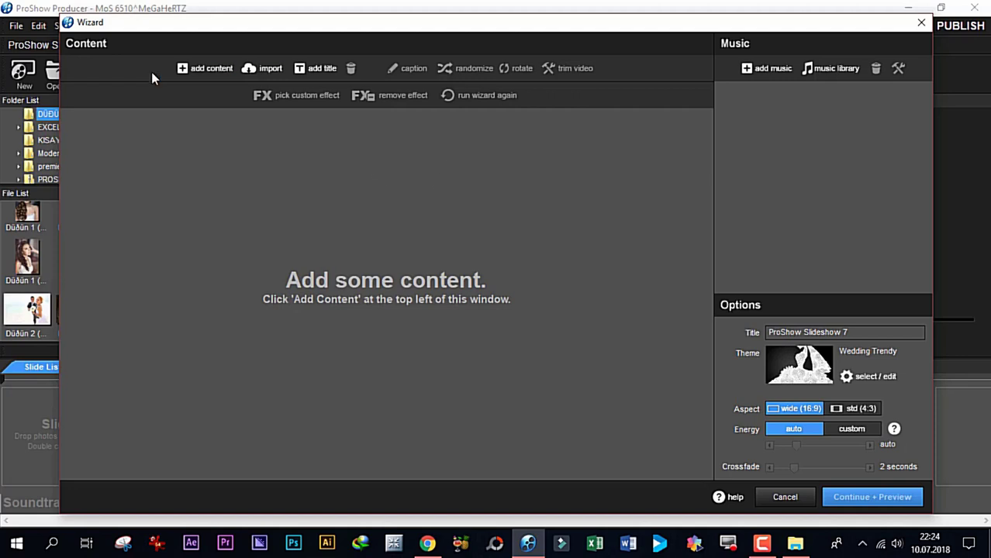
Add the photos Düğün 1 (1) to 1 (4) and Düğün 2 (5) to 2 (8) to the wizard's content
left_click(184, 69)
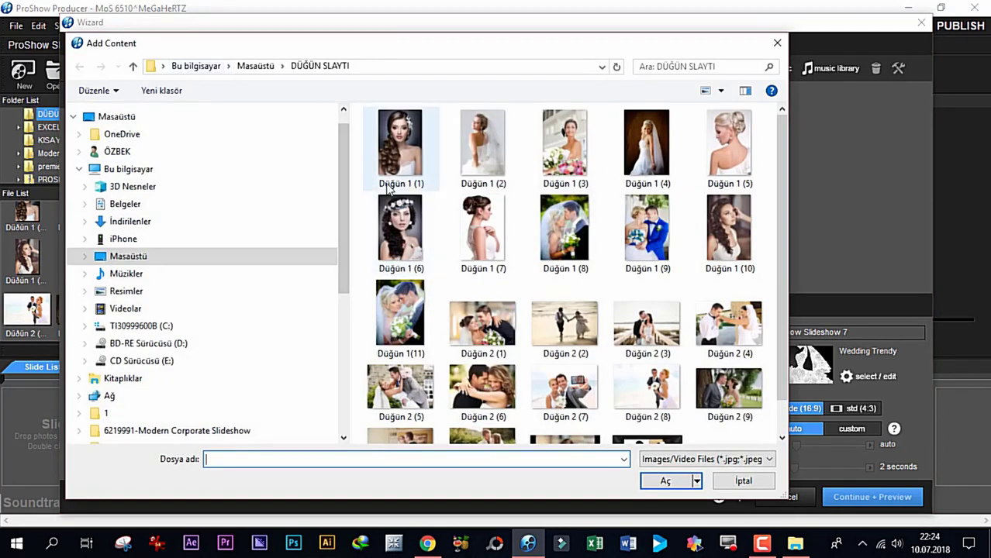
left_click(394, 180)
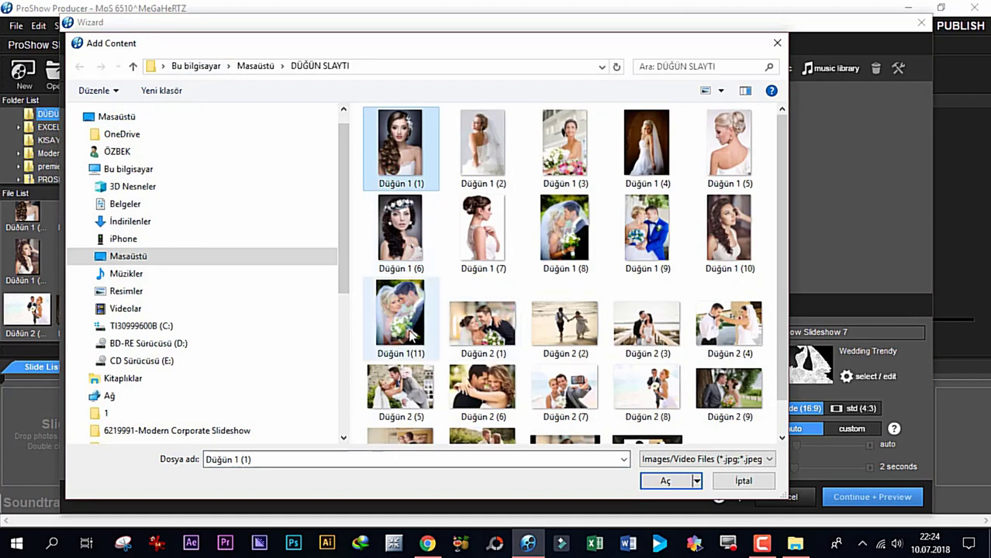
left_click(481, 155, "ctrl")
left_click(578, 175, "ctrl")
left_click(630, 165, "ctrl")
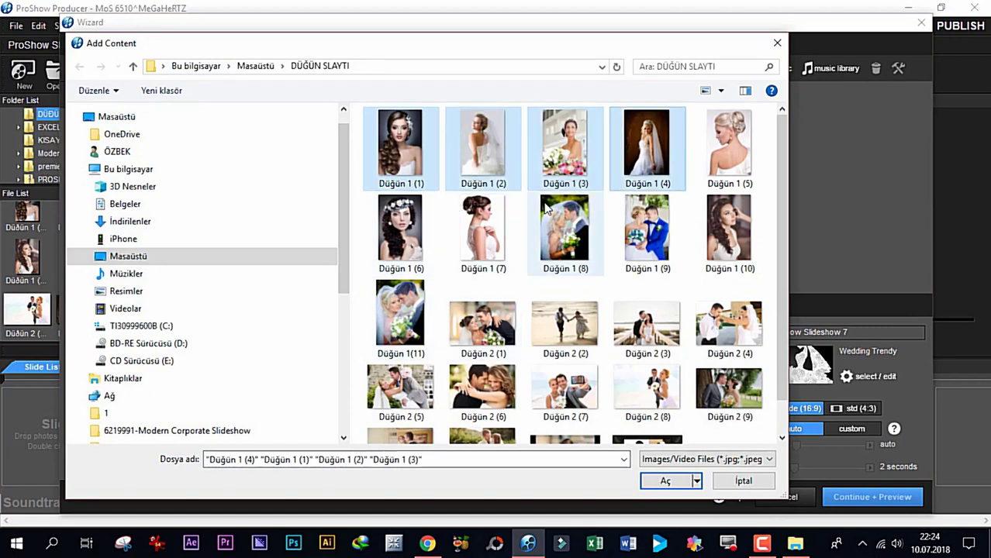
left_click(399, 388, "ctrl")
left_click(481, 388, "ctrl")
left_click(564, 388, "ctrl")
left_click(650, 392, "ctrl")
left_click(729, 387, "ctrl")
left_click(664, 481)
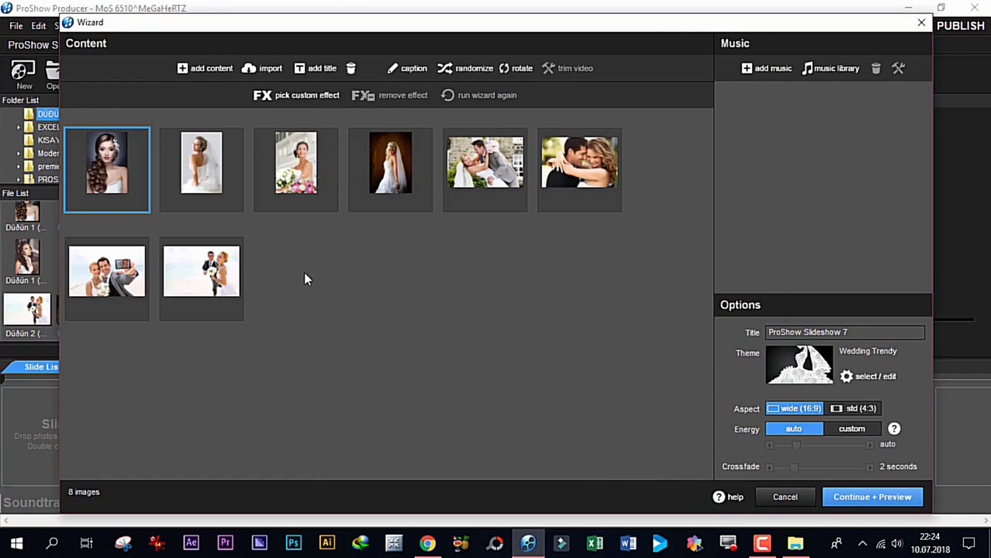
Reorder the wizard photos as Düğün 1 (2), 1 (3), 1 (4), 1 (1), then Düğün 2 (7), 2 (8), 2 (5), 2 (6)
left_click(316, 297)
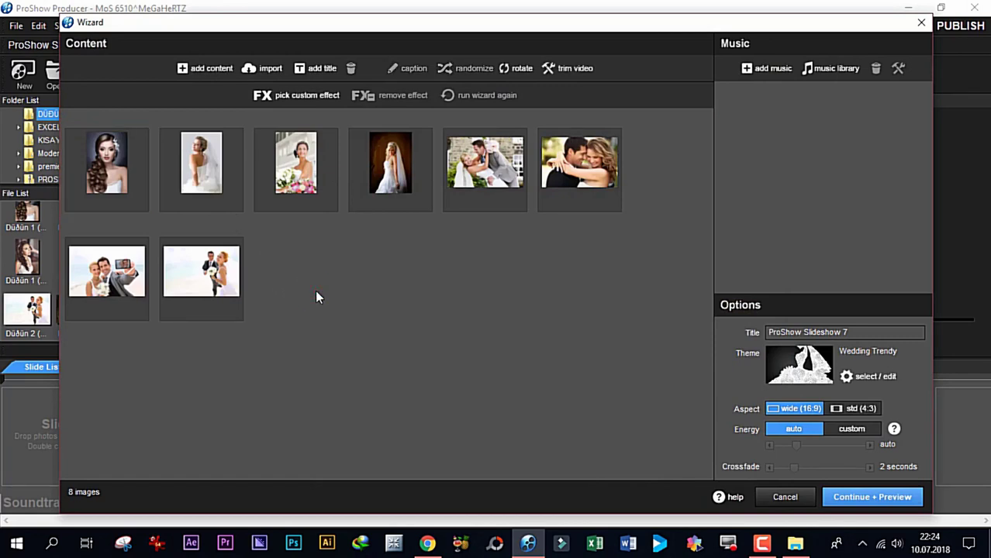
left_click_drag(201, 159, 108, 163)
left_click_drag(304, 172, 201, 163)
left_click_drag(391, 213, 299, 166)
left_click(242, 262)
left_click_drag(242, 262, 239, 215)
left_click_drag(182, 287, 272, 271)
left_click_drag(268, 150, 304, 273)
left_click_drag(453, 168, 250, 284)
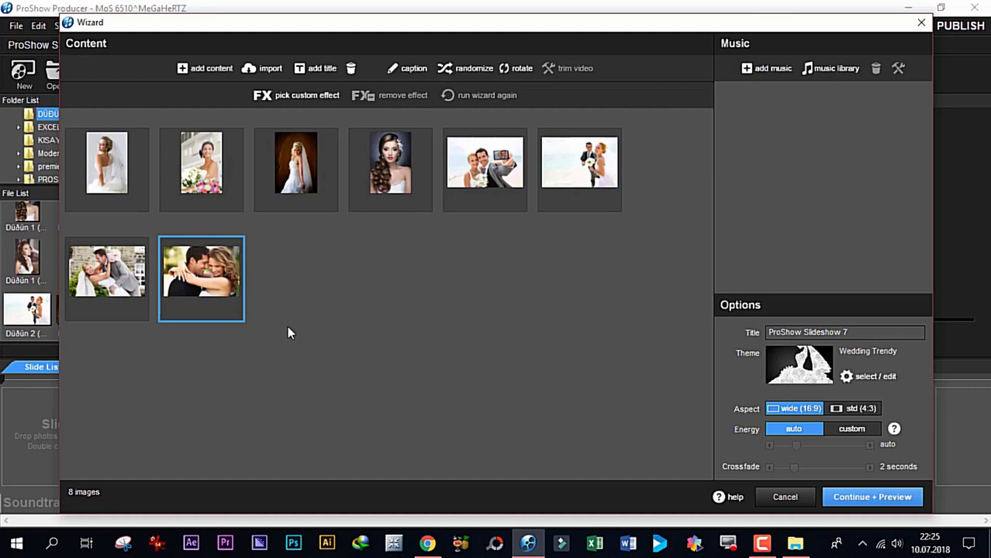
Select the last four photos in the wizard, items 5 to 8, and open the custom effect picker for them
left_click(476, 176)
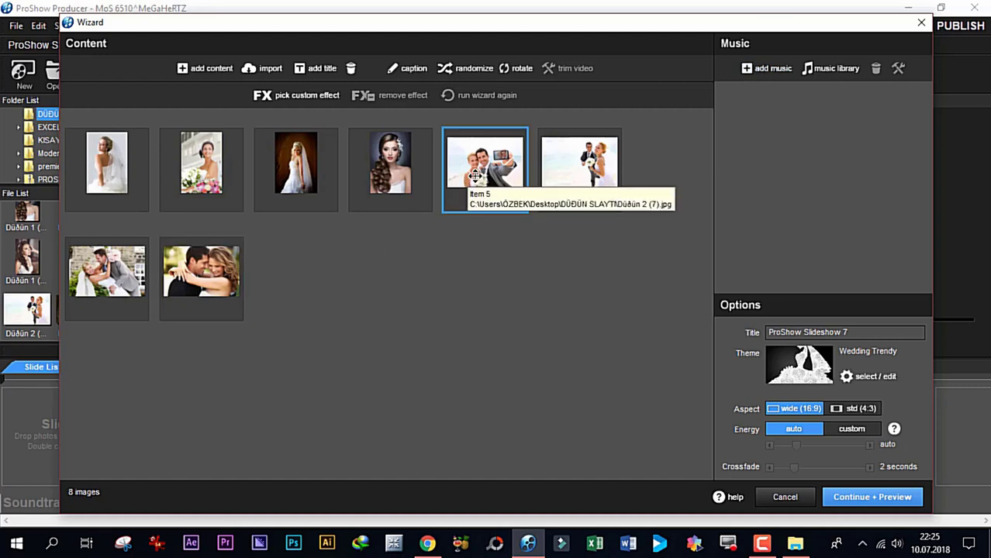
left_click(200, 290, "shift")
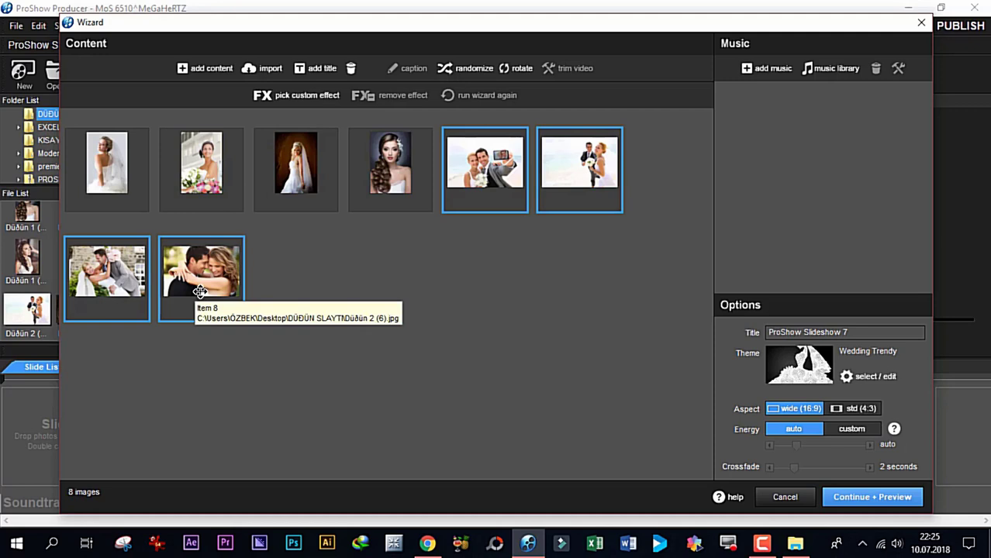
left_click(309, 96)
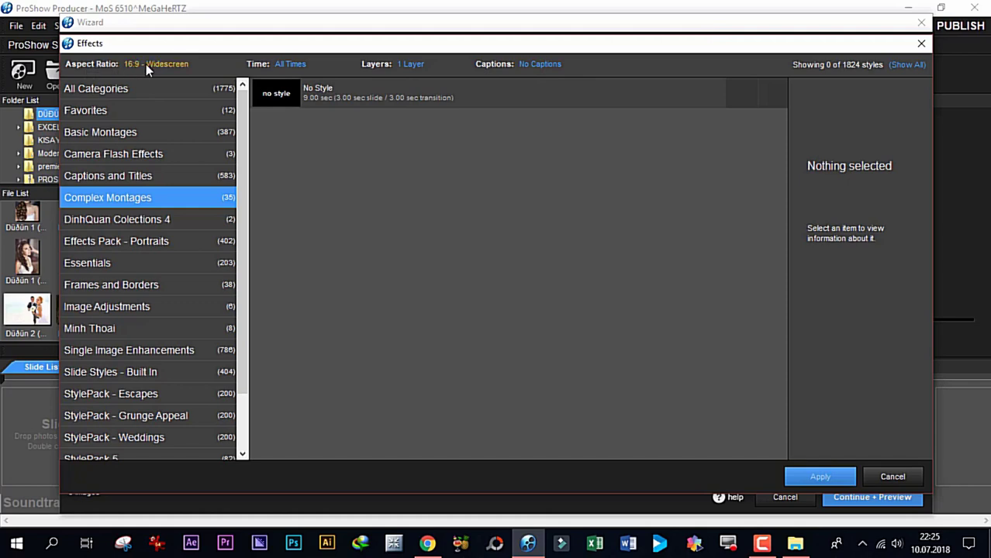
Check the available duration and layer filters, and list the Complex Montages styles that use 2 layers
left_click(287, 64)
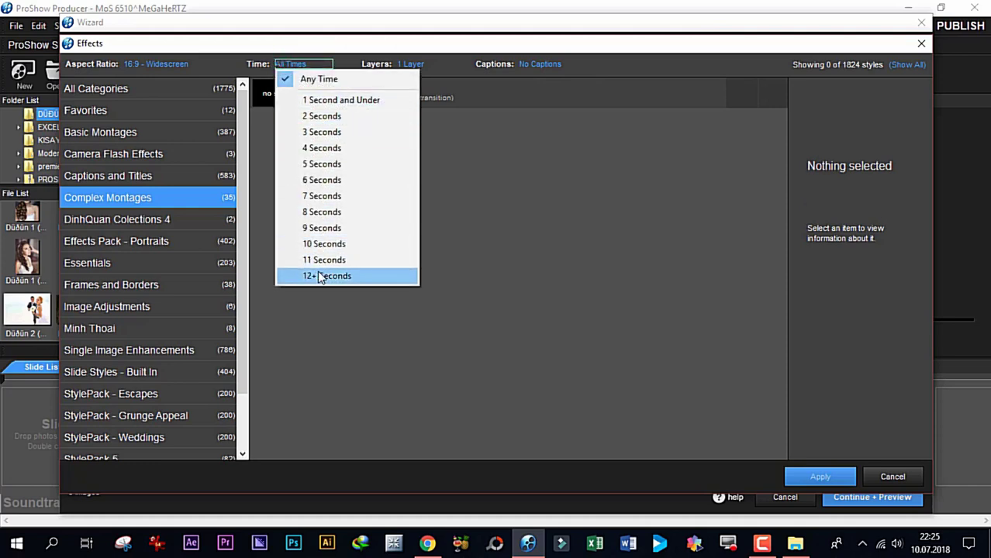
left_click(487, 101)
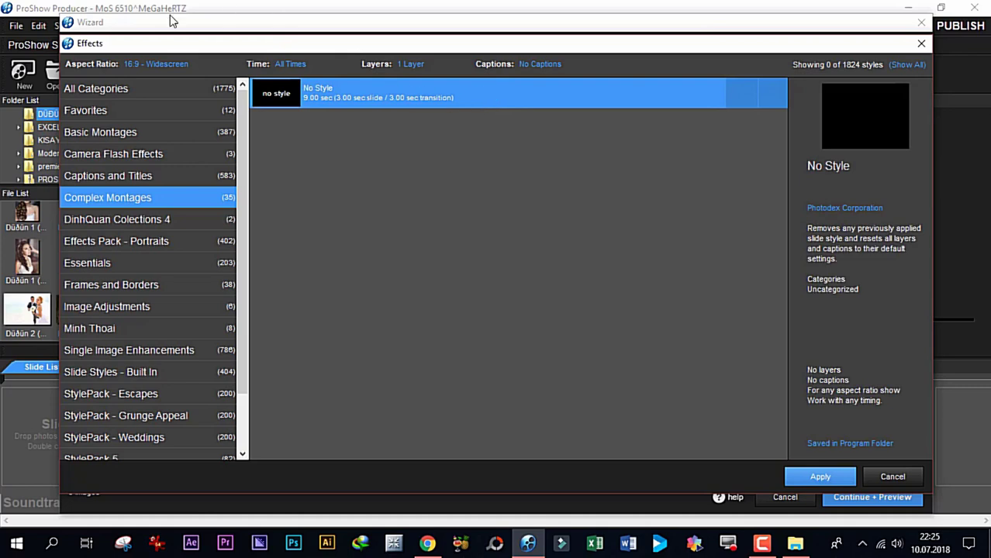
left_click(409, 64)
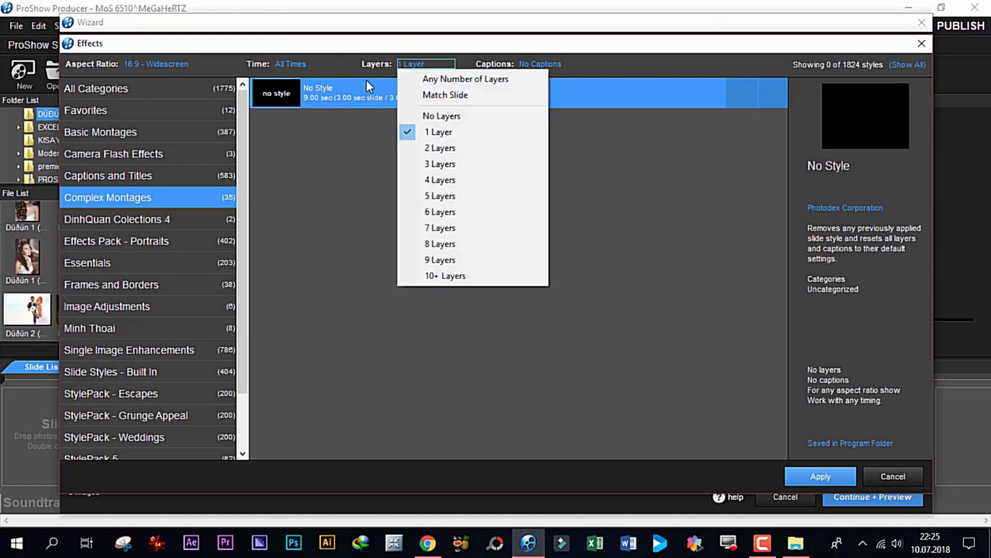
left_click(314, 183)
left_click(412, 63)
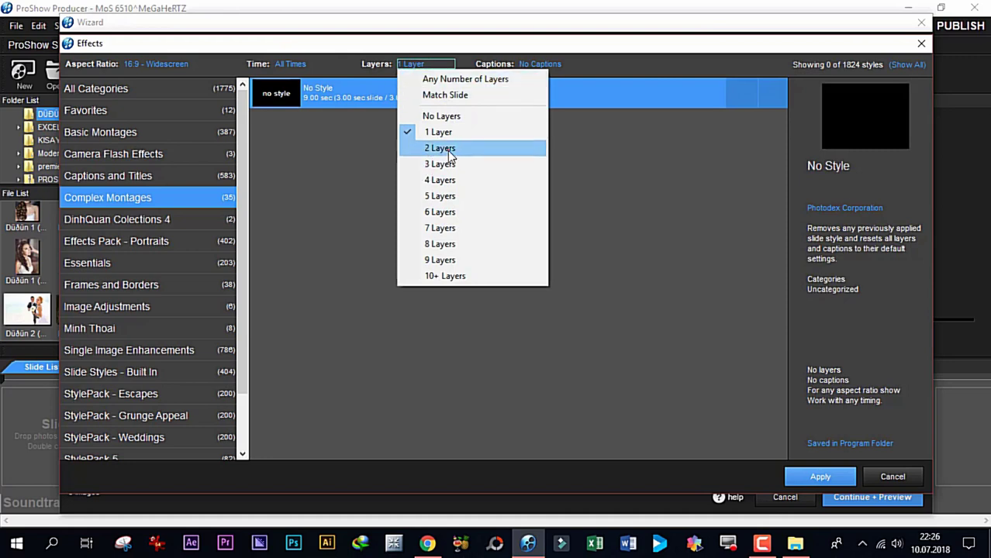
left_click(380, 147)
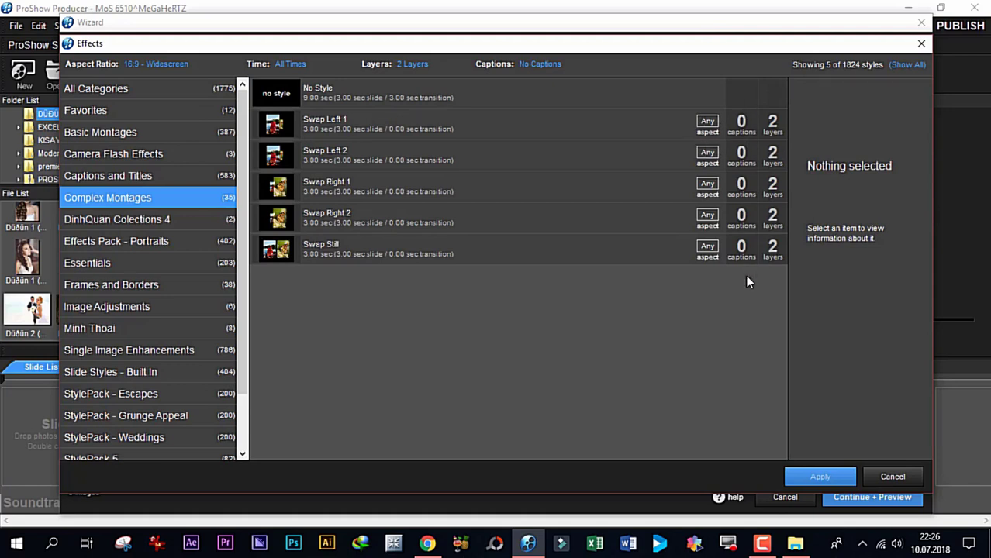
Filter the Complex Montages styles to 4 layers and apply Display of Four to the last four photos
left_click(410, 64)
left_click(423, 184)
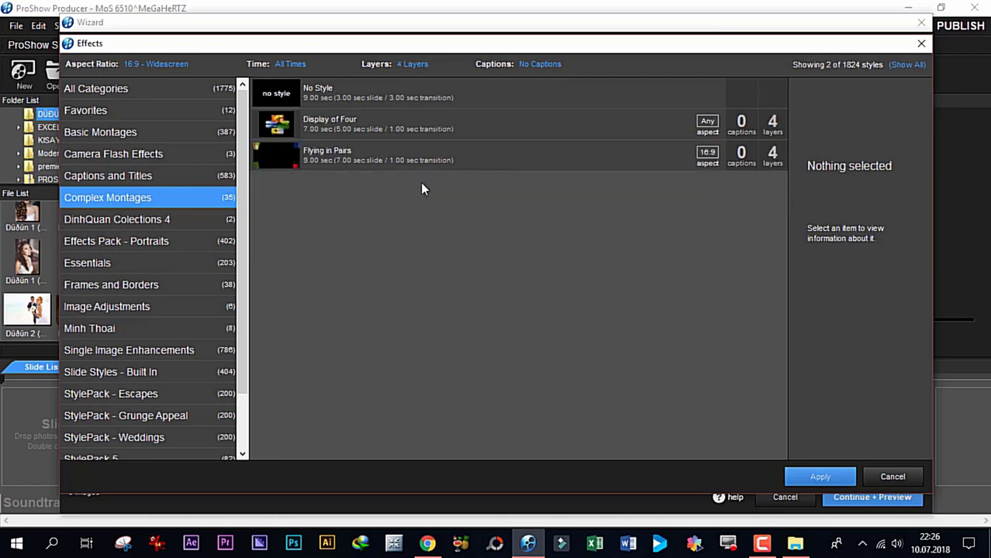
left_click(334, 121)
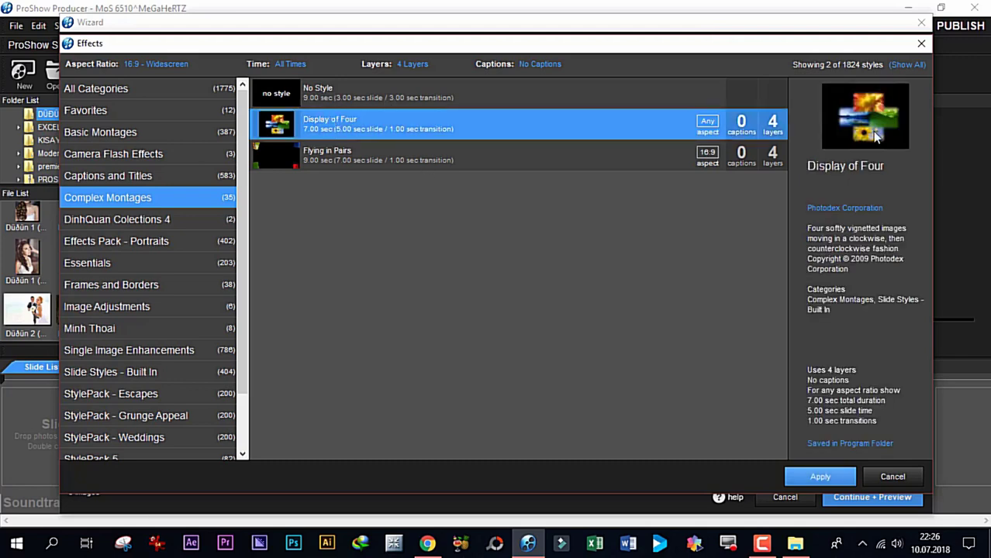
left_click(812, 481)
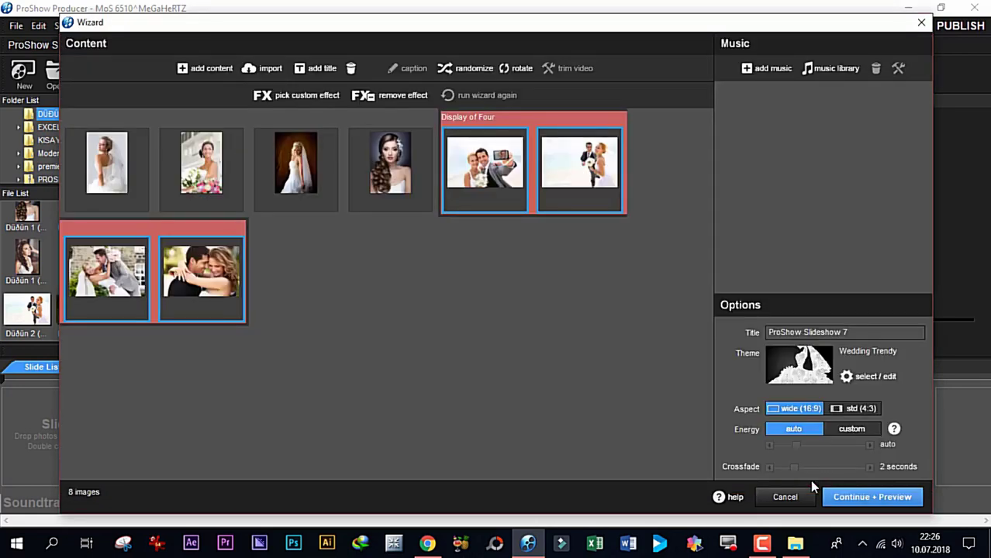
Generate and preview the show, moving the preview window to check the wizard's effects behind it, and return to the wizard
left_click(853, 503)
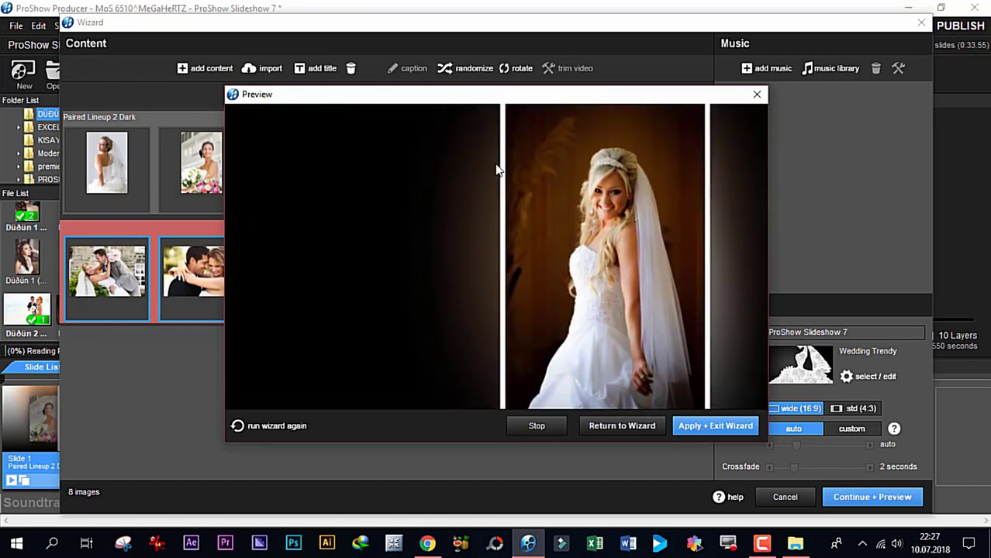
left_click_drag(471, 98, 634, 202)
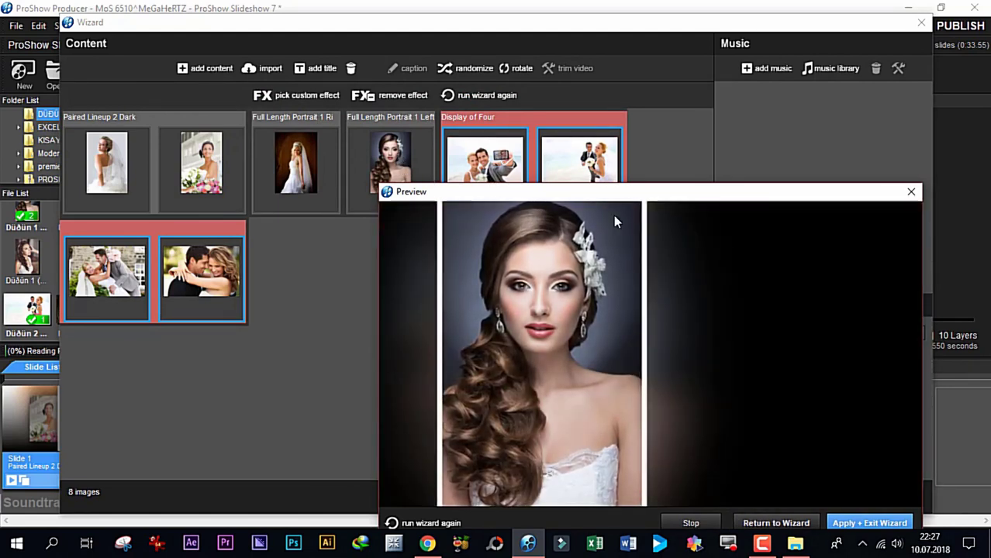
left_click_drag(673, 194, 568, 93)
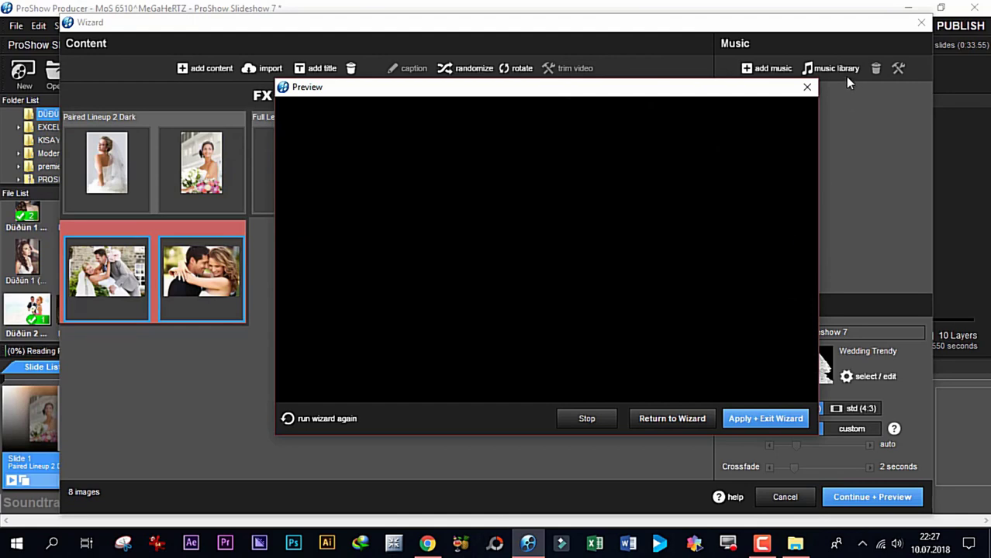
left_click(806, 87)
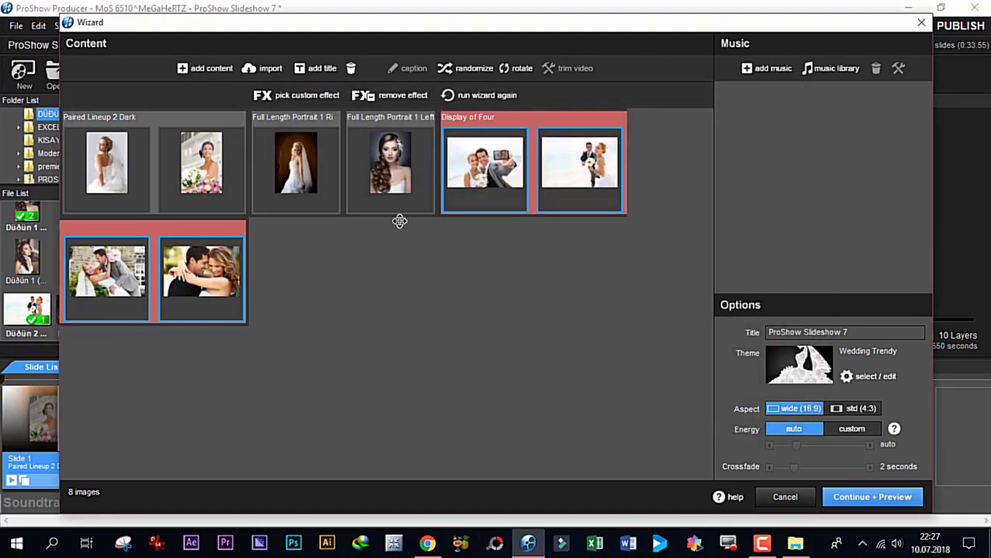
Select the first two wizard photos and list custom effects from all categories that use 2 layers
left_click(112, 182)
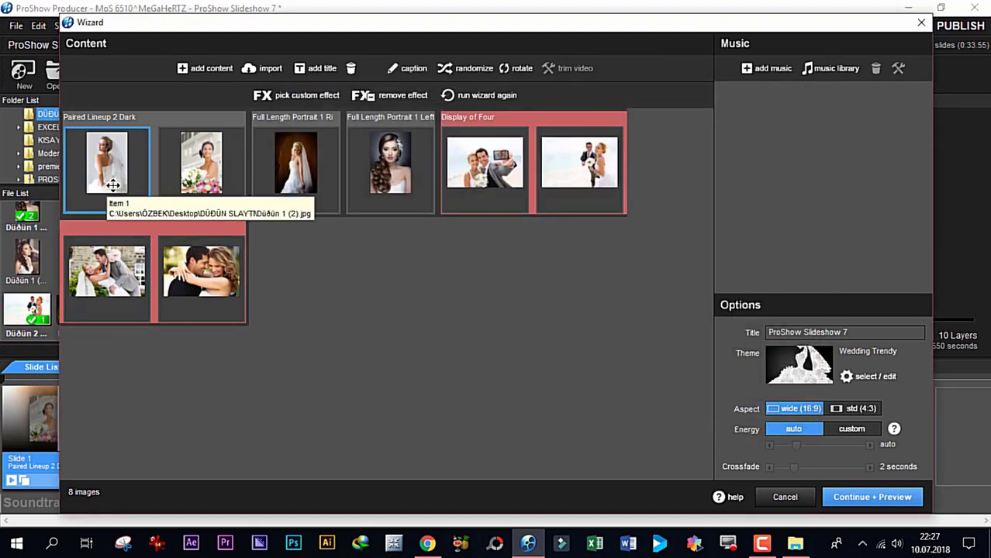
left_click(217, 182, "ctrl")
left_click(273, 94)
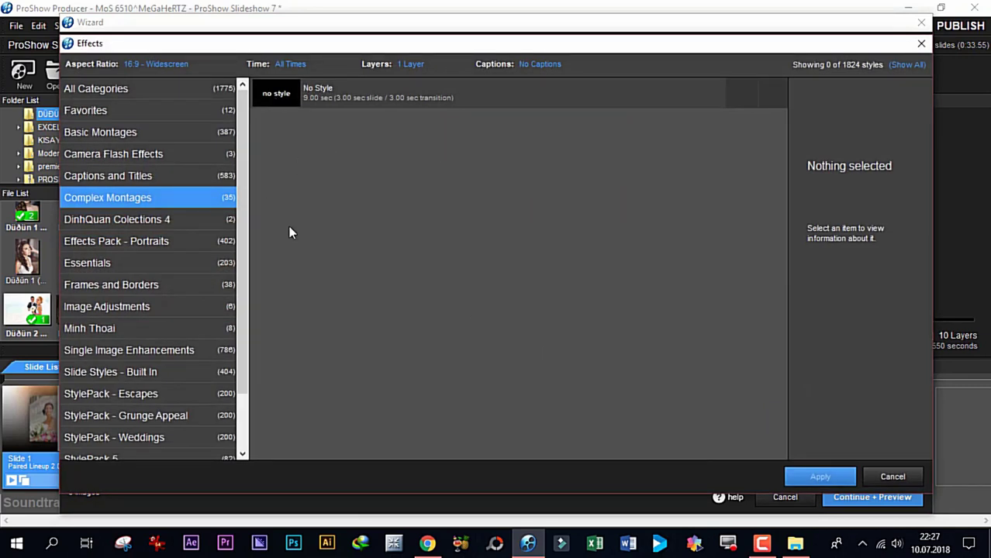
left_click(93, 112)
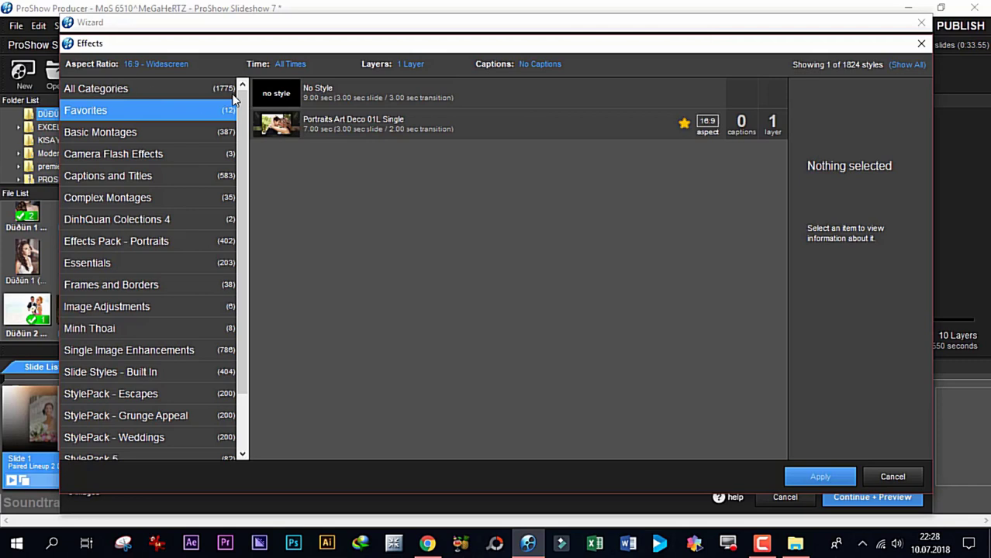
left_click(95, 89)
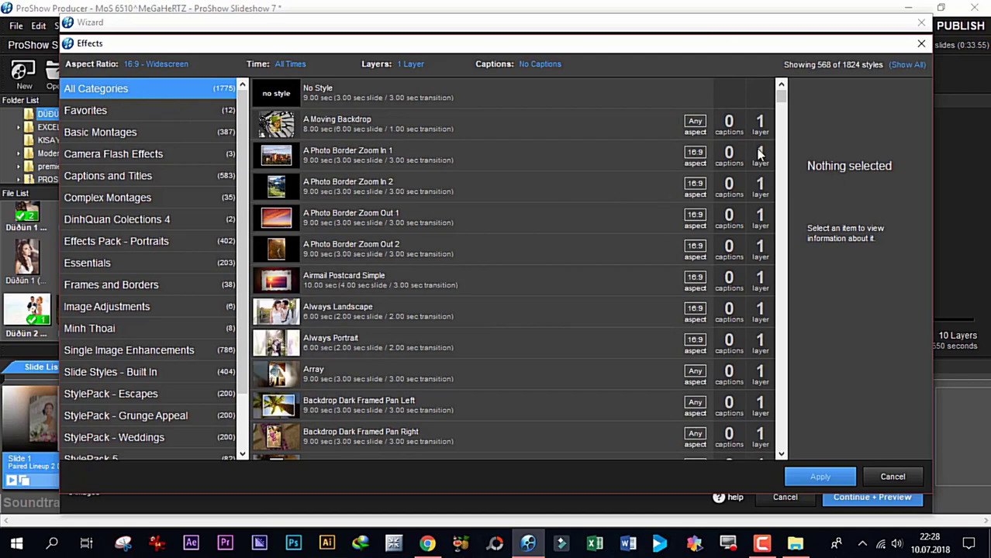
mouse_move(782, 96)
left_mouse_down()
mouse_move(786, 454)
mouse_move(792, 80)
left_mouse_up()
left_click(412, 64)
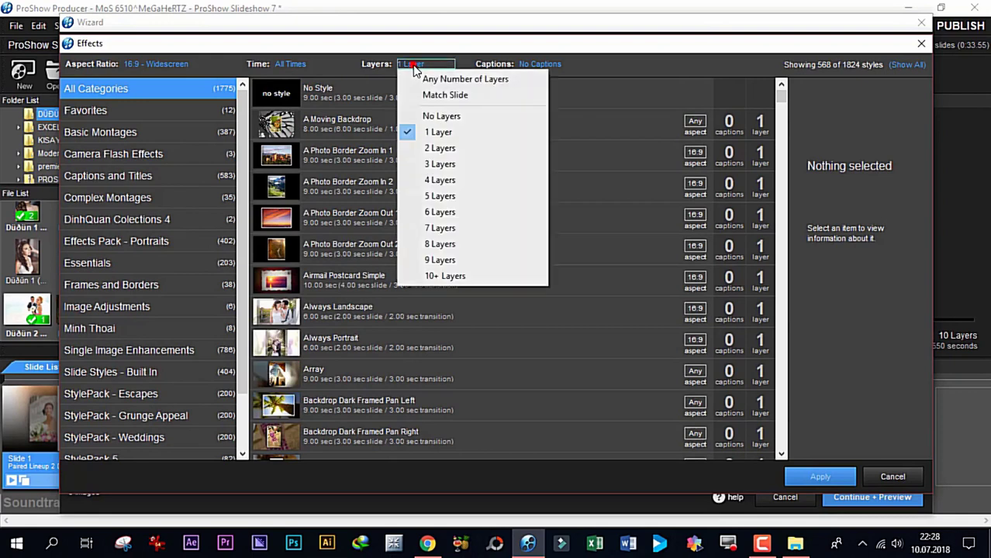
left_click(431, 150)
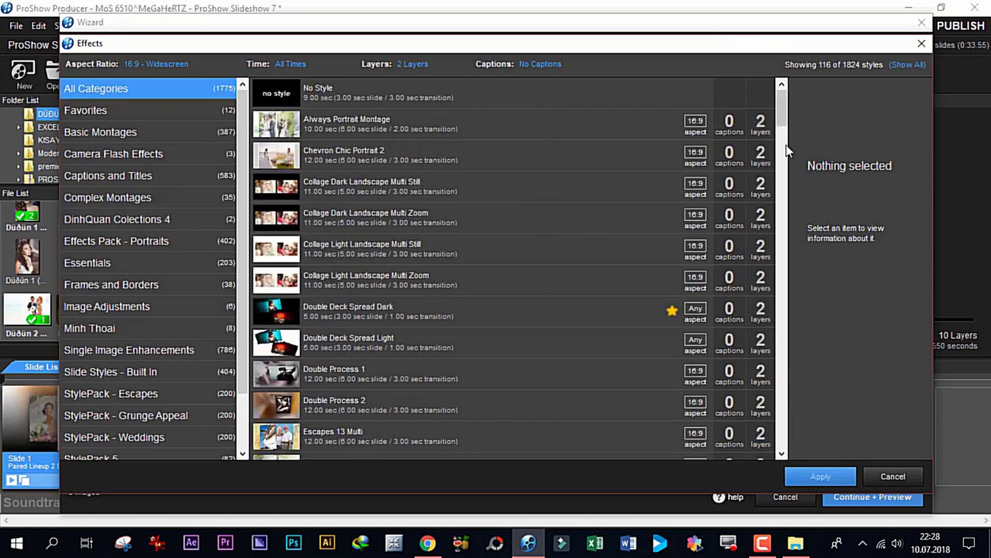
Apply the Portraits Art Deco 09P Duo effect to the first two photos, preview the show and close the preview
left_click_drag(781, 105, 775, 139)
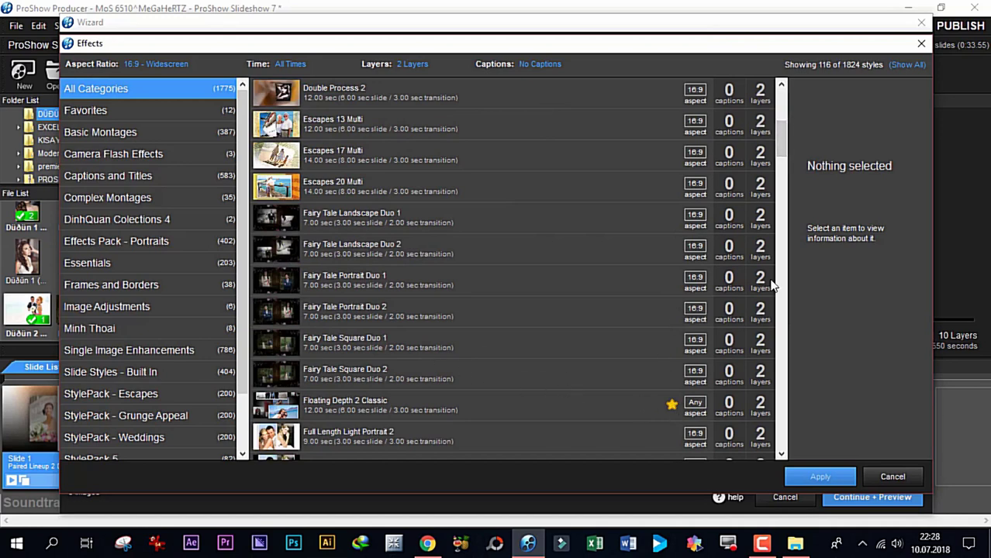
left_click_drag(782, 131, 778, 197)
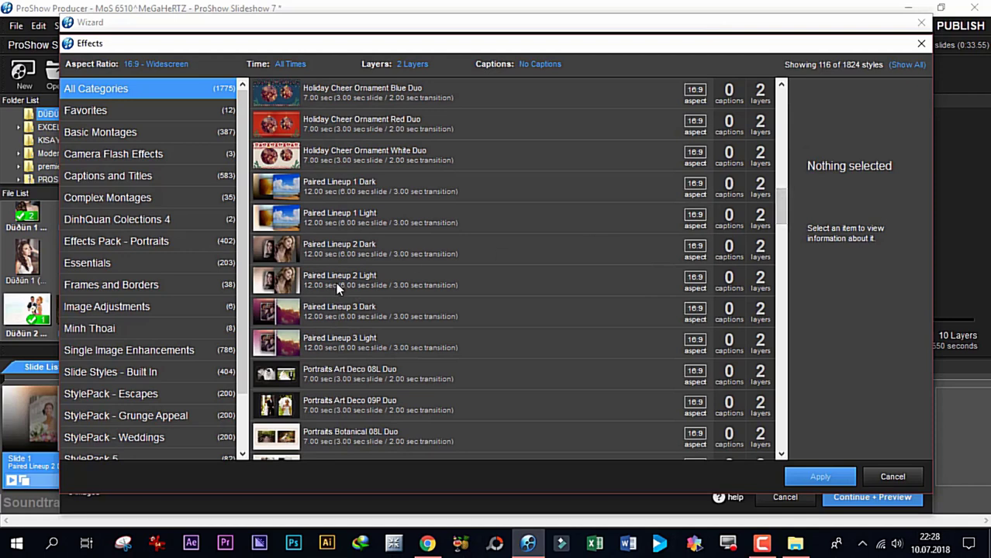
left_click(338, 403)
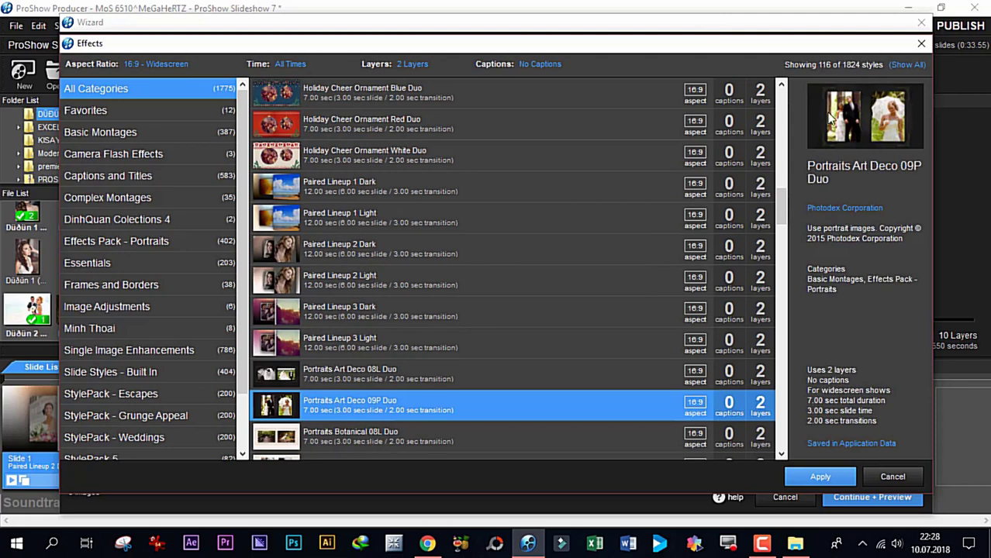
left_click(821, 476)
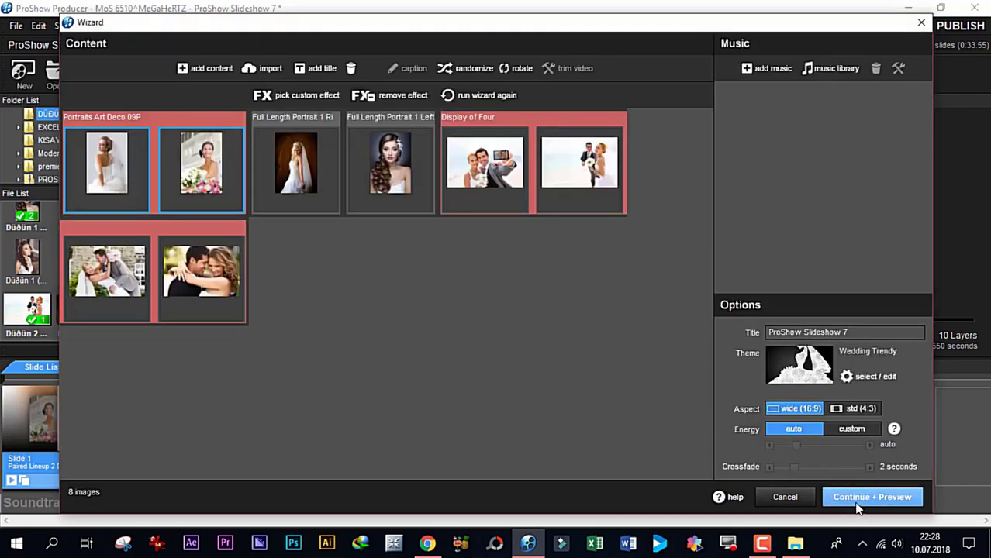
left_click(856, 505)
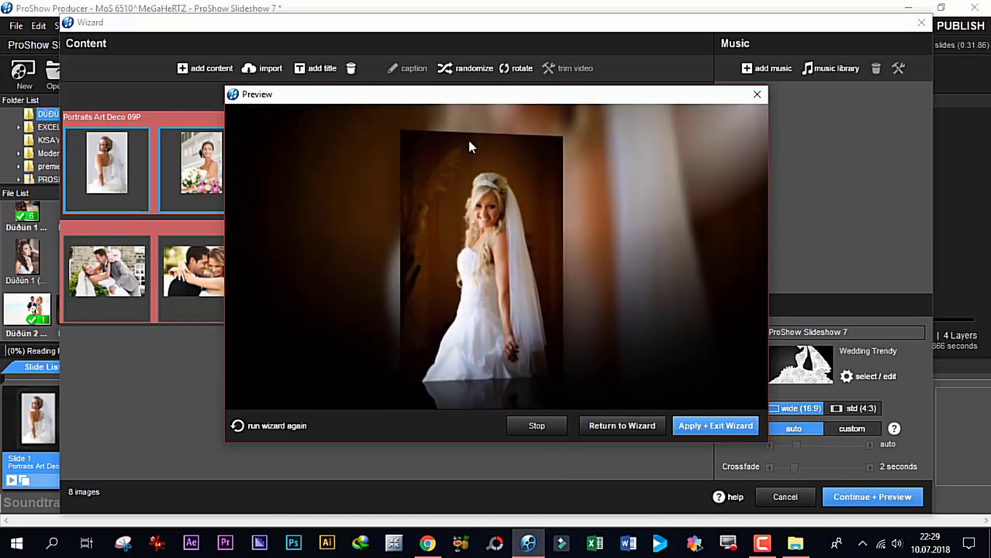
left_click(757, 96)
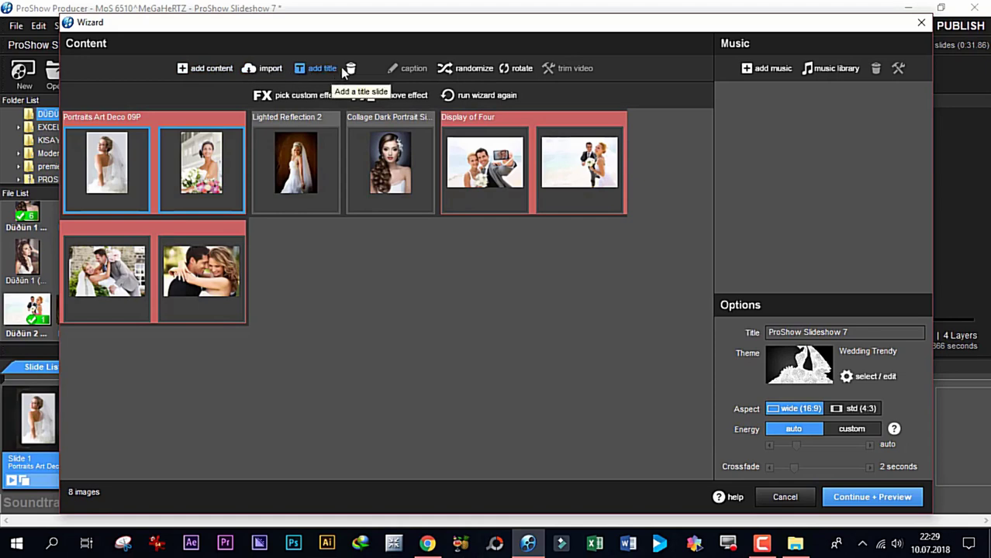
Rotate the fourth wizard photo, Düğün 1 (1), through repeated quarter turns until it is upright again
left_click(401, 177)
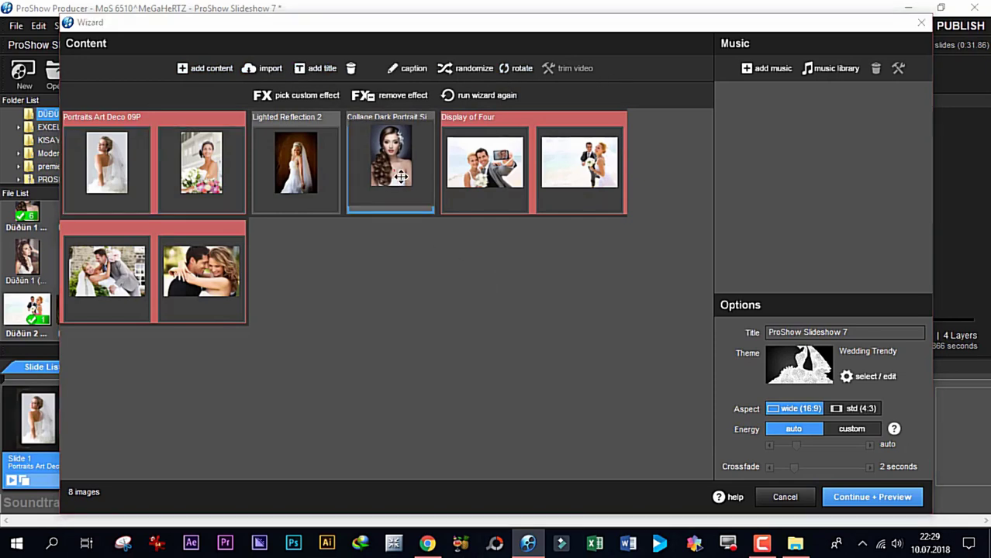
left_click(520, 68)
left_click(520, 68)
left_click(521, 69)
left_click(520, 68)
left_click(521, 68)
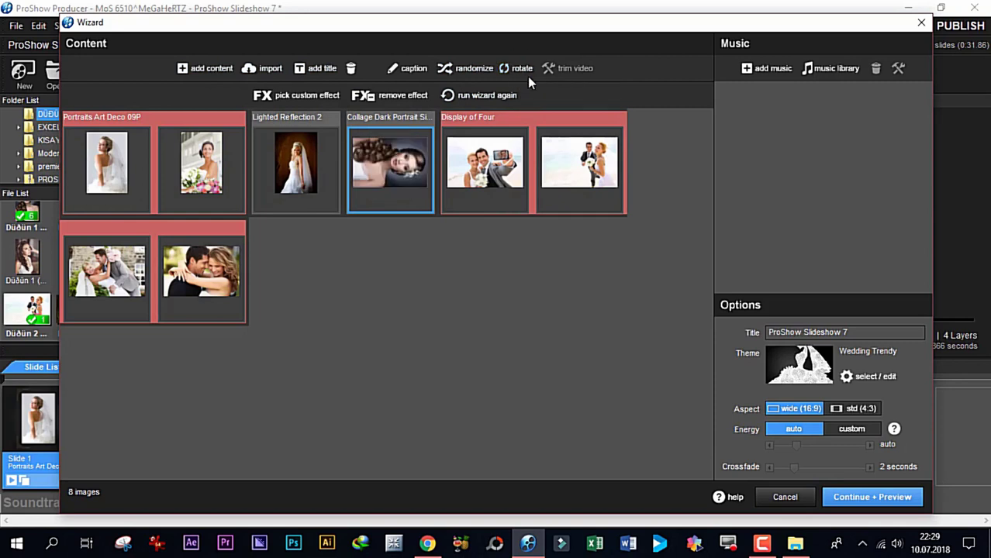
double_click(524, 71)
triple_click(523, 71)
double_click(524, 72)
triple_click(523, 71)
double_click(523, 72)
left_click(523, 71)
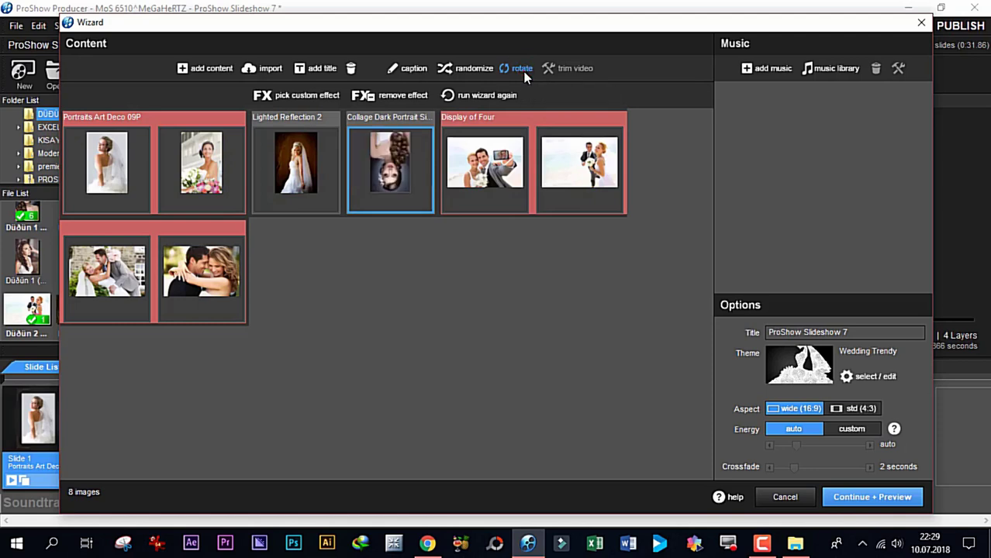
left_click(524, 71)
left_click(524, 71)
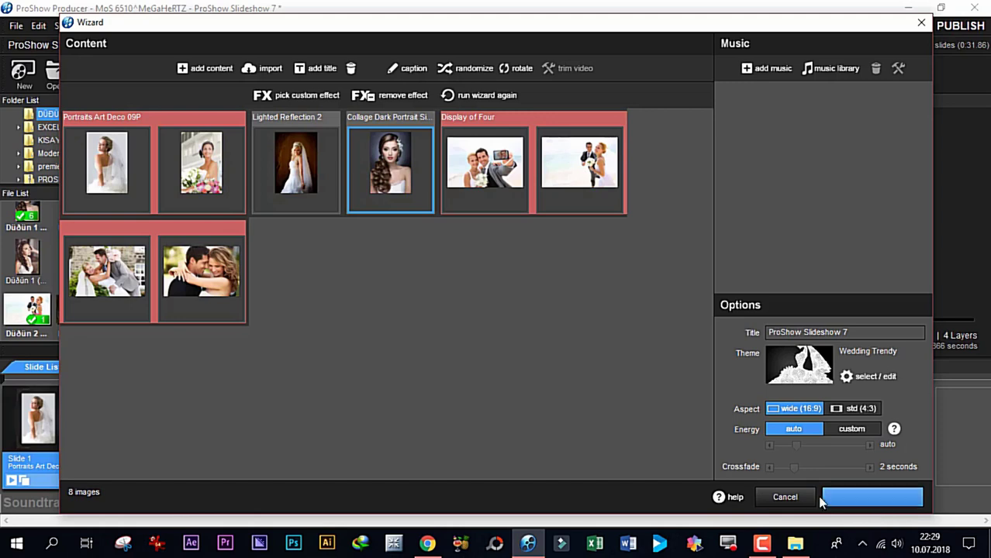
Cancel the wizard without applying its generated show
left_click(786, 497)
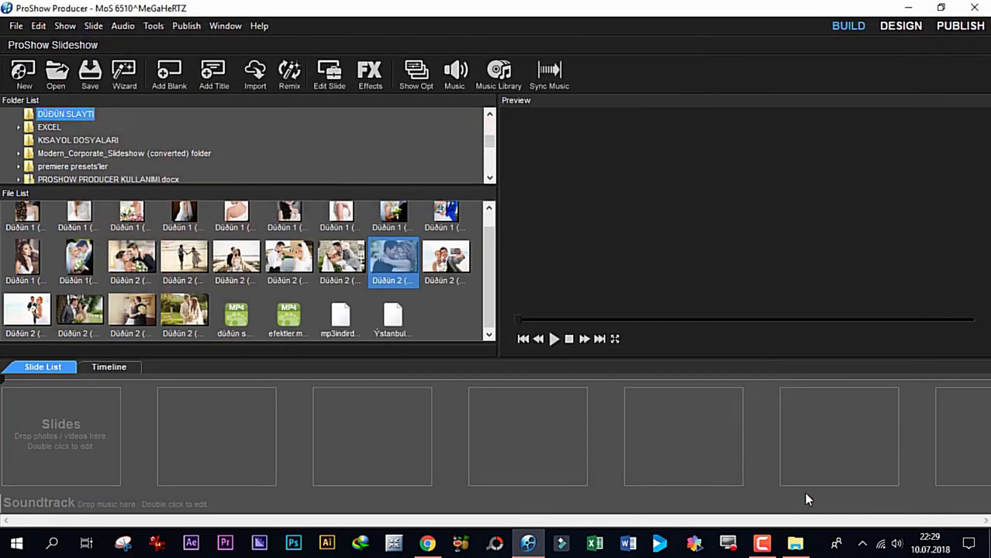